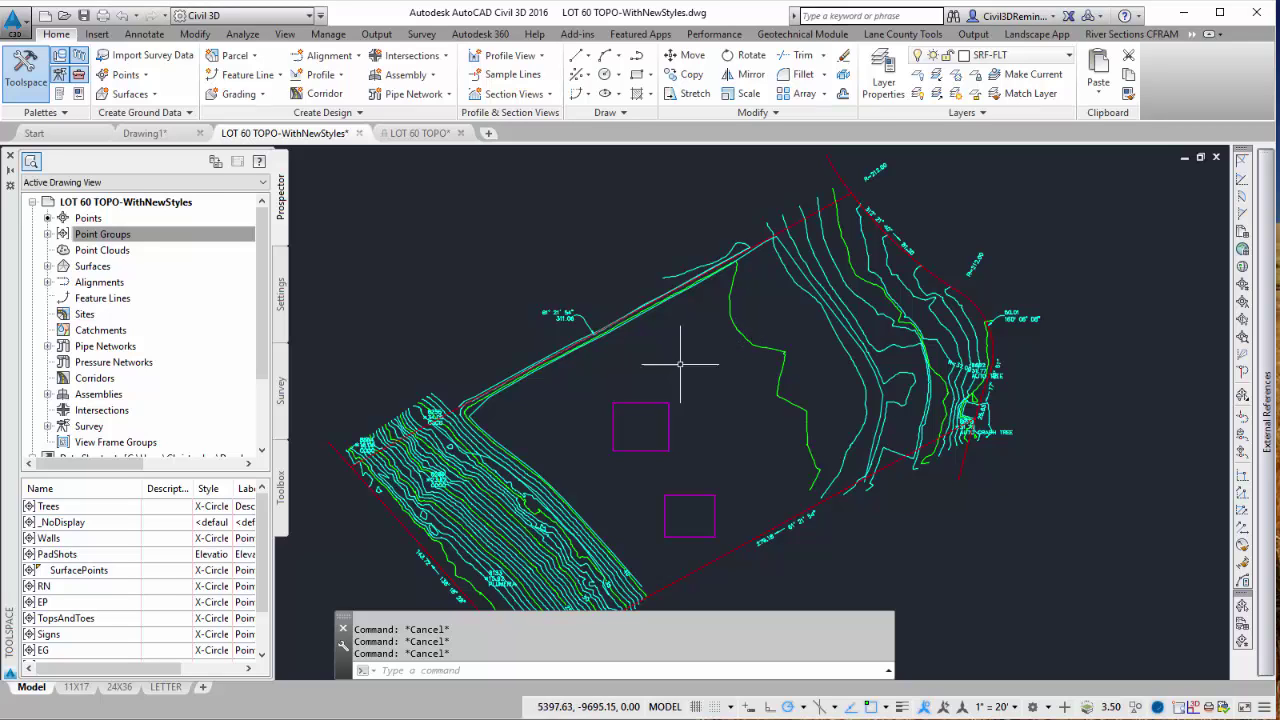
# Step: Open the point creation tools and expand their settings
pyautogui.scroll(3, 658, 468)
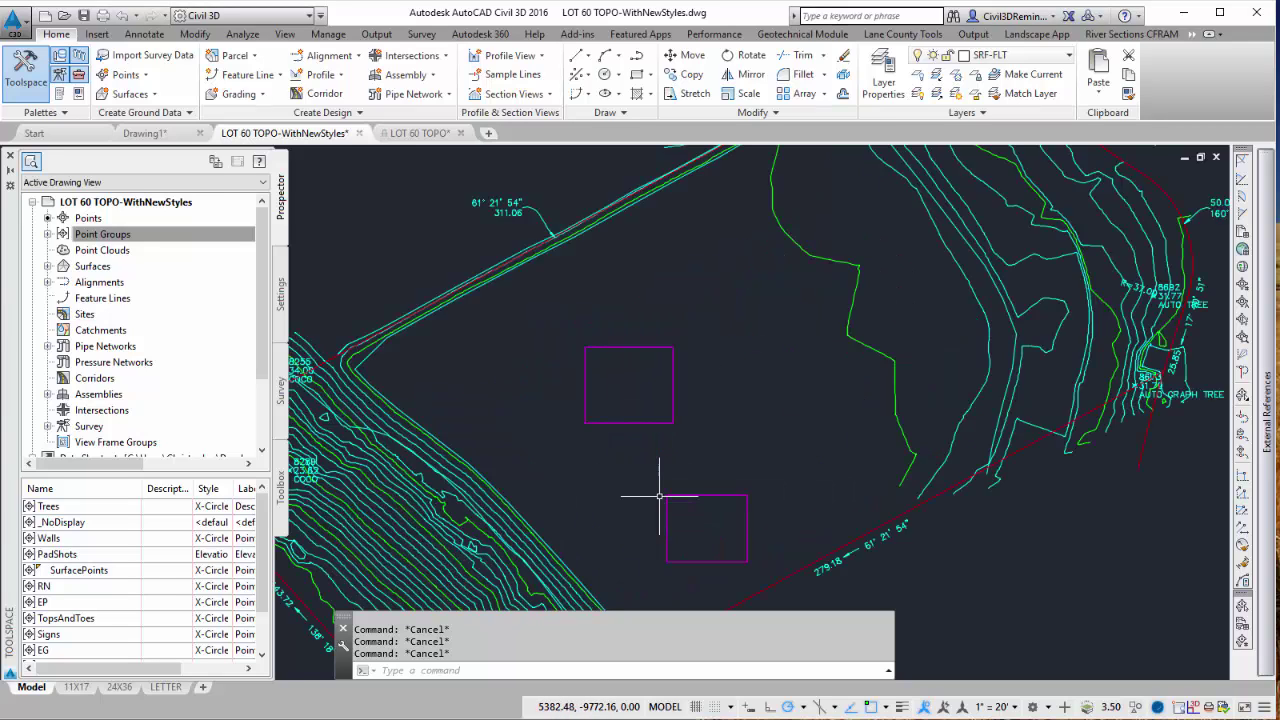
pyautogui.scroll(-1, 692, 400)
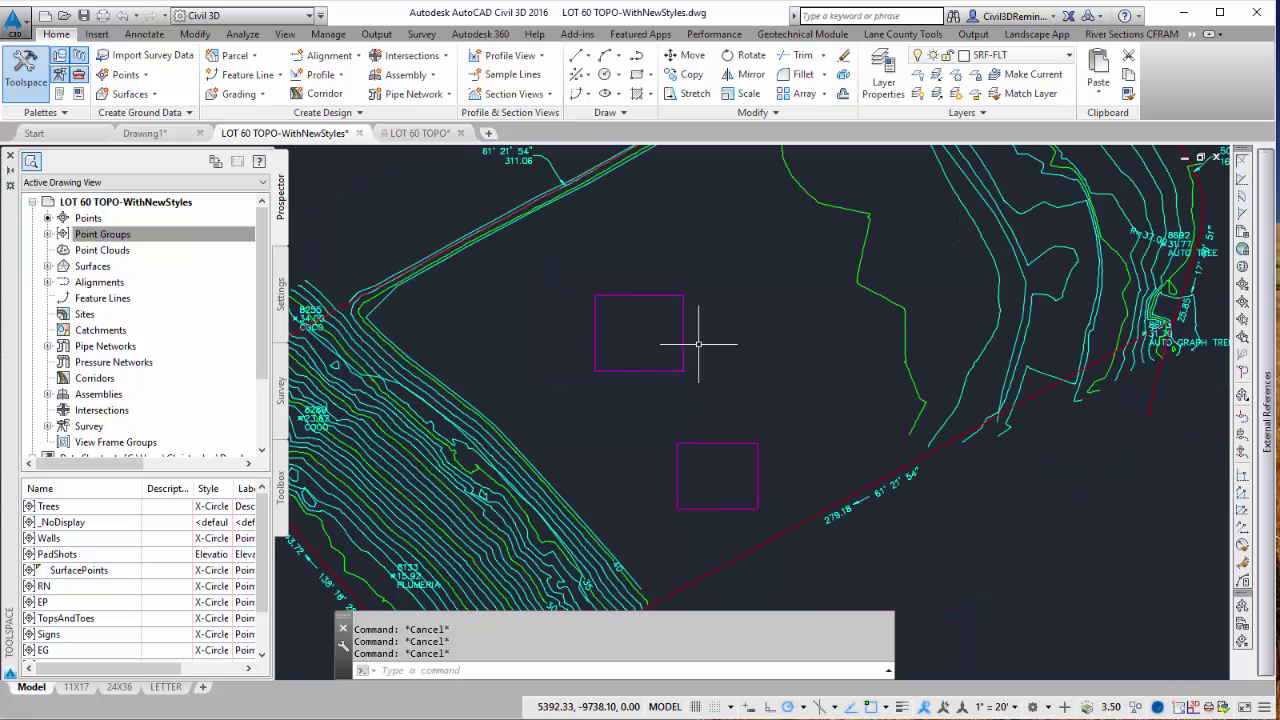
pyautogui.click(126, 74)
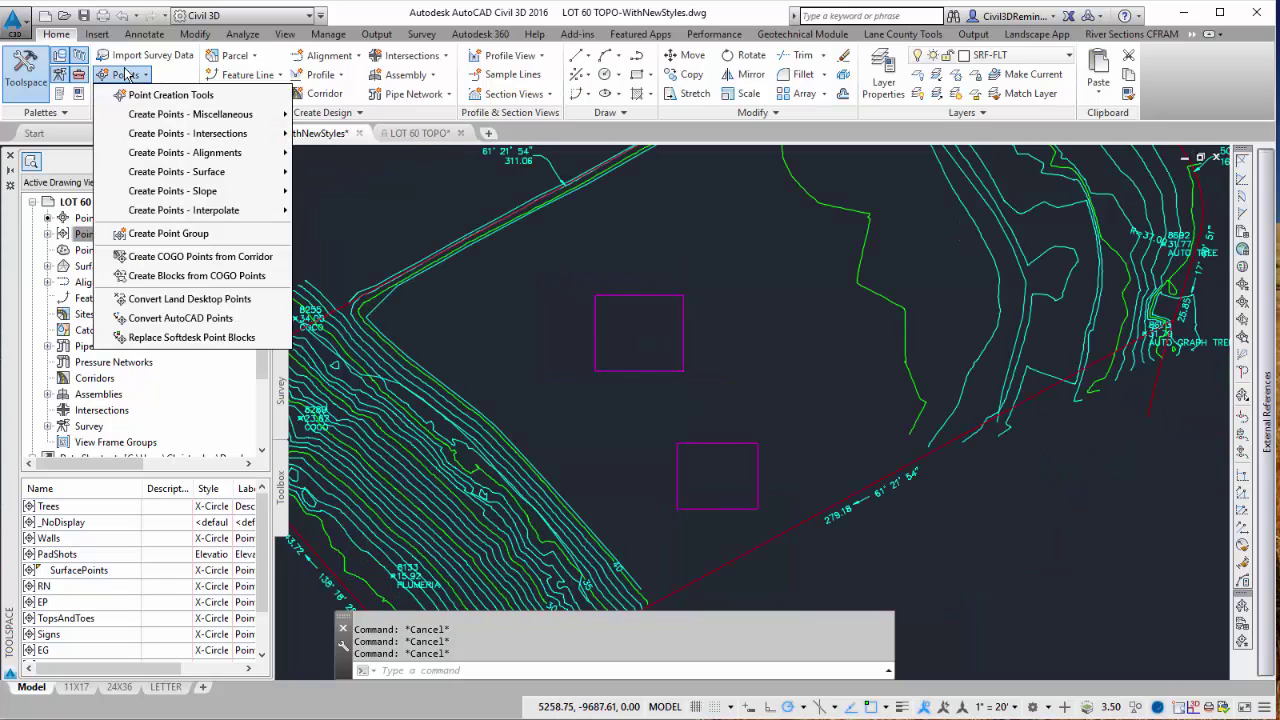
pyautogui.click(184, 95)
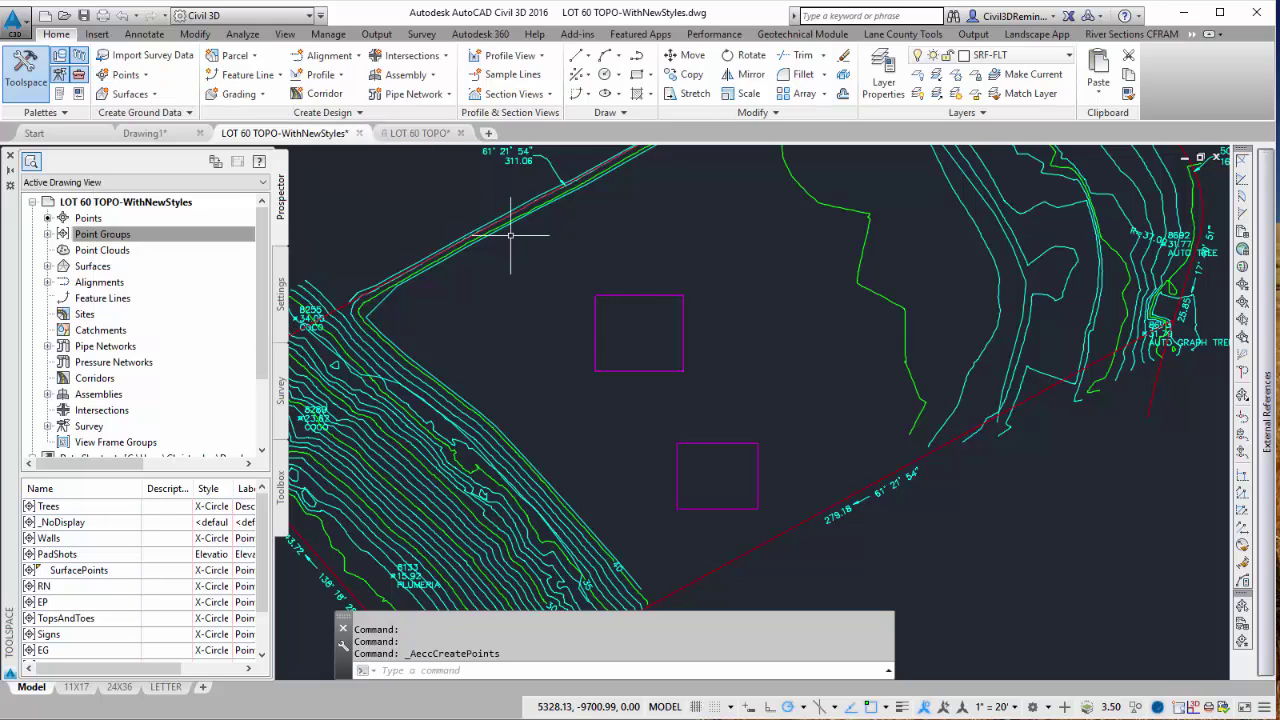
pyautogui.moveTo(313, 47); pyautogui.dragTo(501, 160)
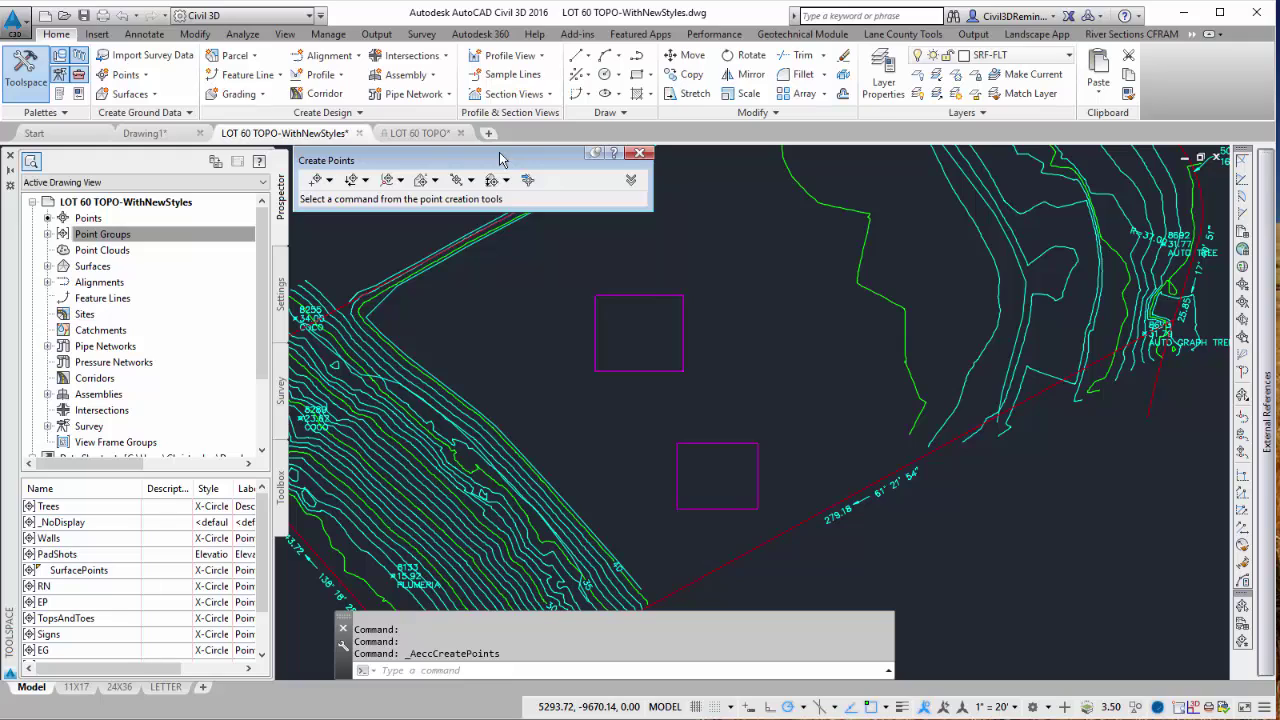
pyautogui.click(632, 180)
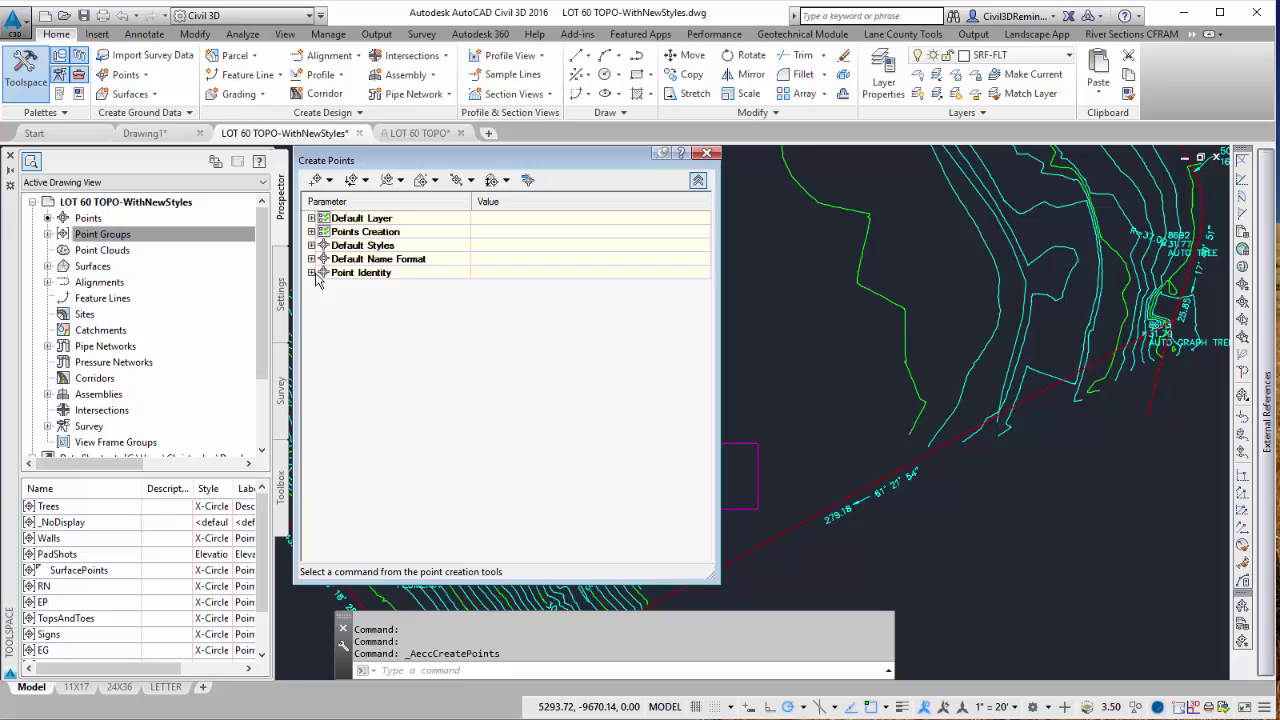
# Step: Set the Default Description for new points to BC in the Points Creation settings
pyautogui.click(312, 232)
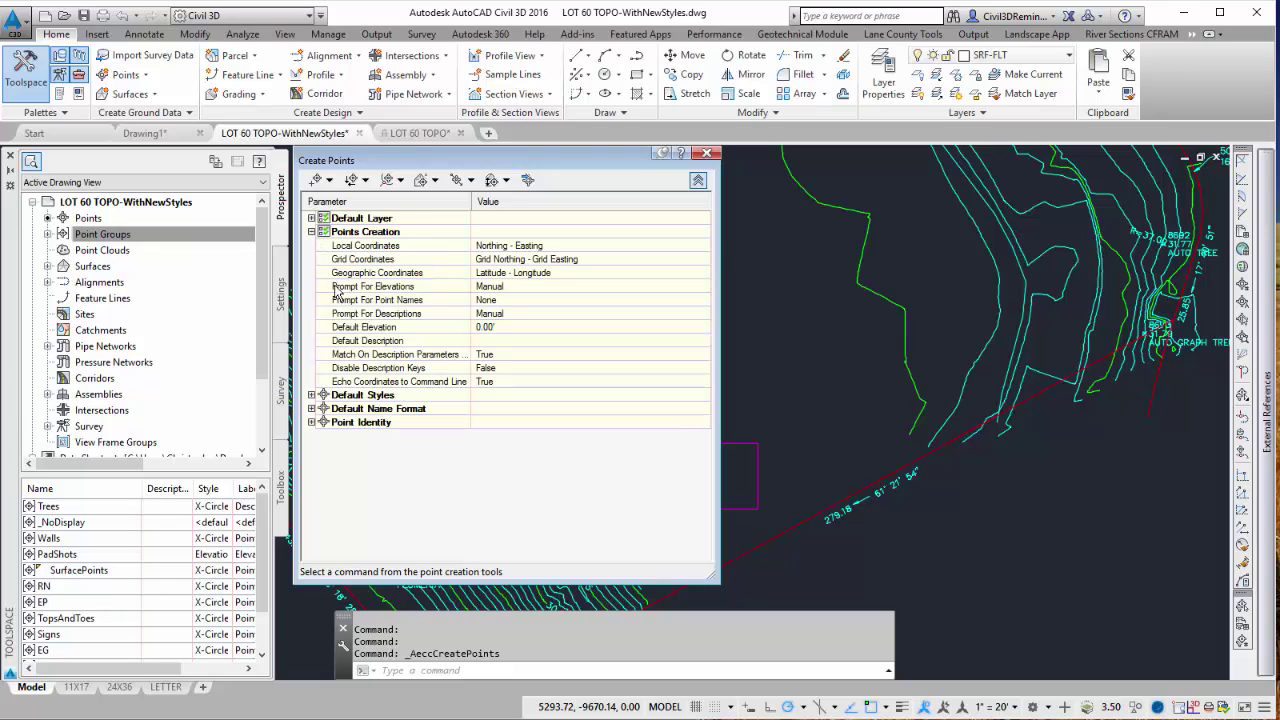
pyautogui.click(370, 341)
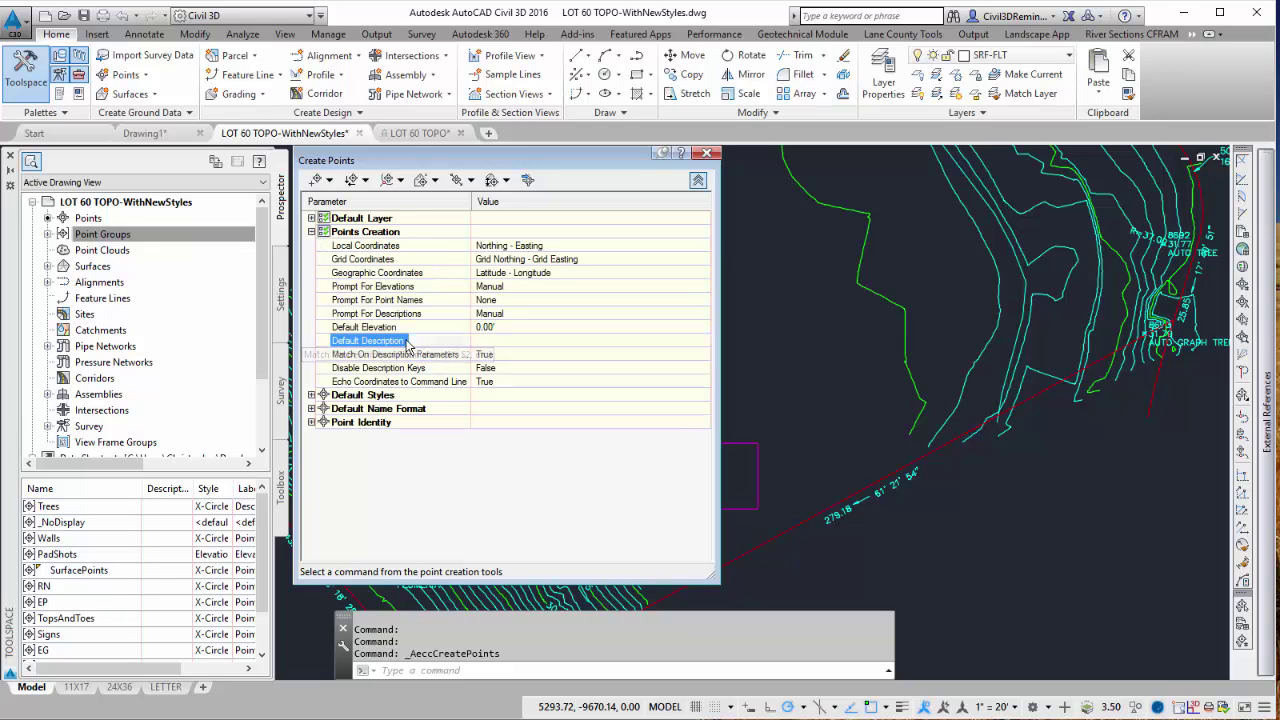
pyautogui.click(494, 341)
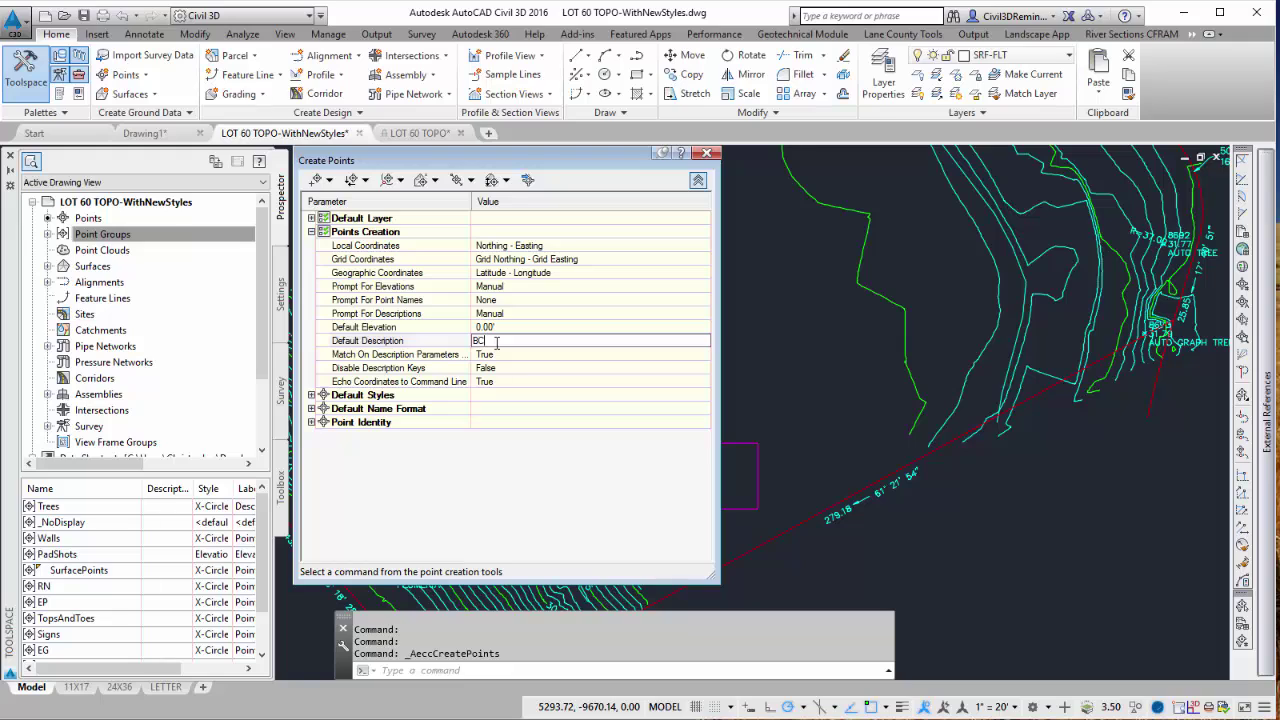
pyautogui.write('BC')
pyautogui.press('Return')
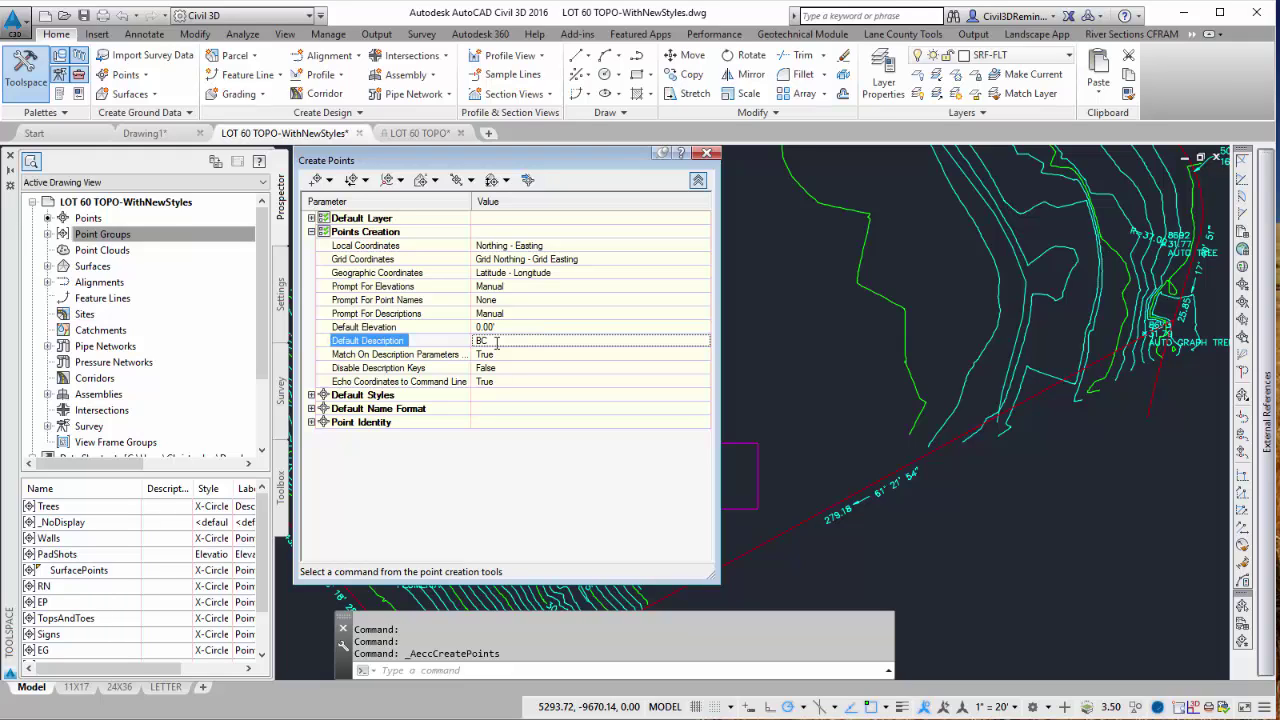
# Step: Set Prompt For Descriptions to Automatic in the Points Creation settings
pyautogui.click(437, 315)
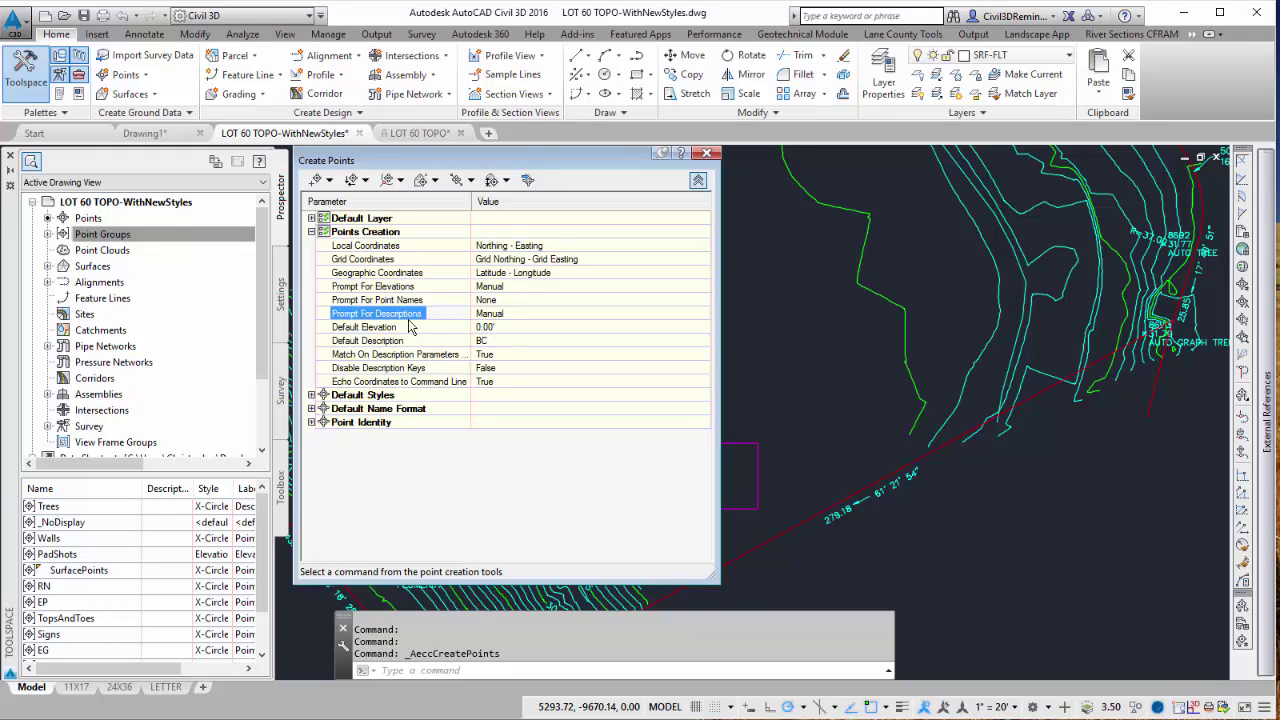
pyautogui.click(520, 318)
pyautogui.click(521, 318)
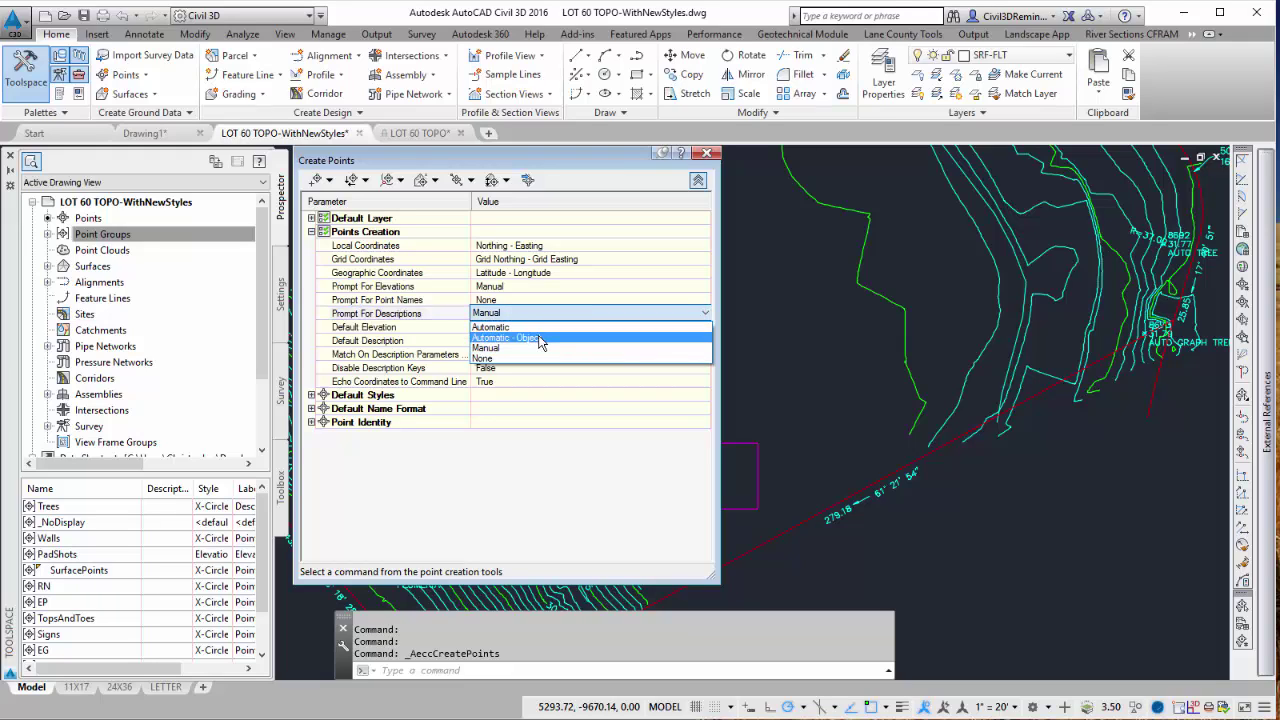
pyautogui.press('Up')
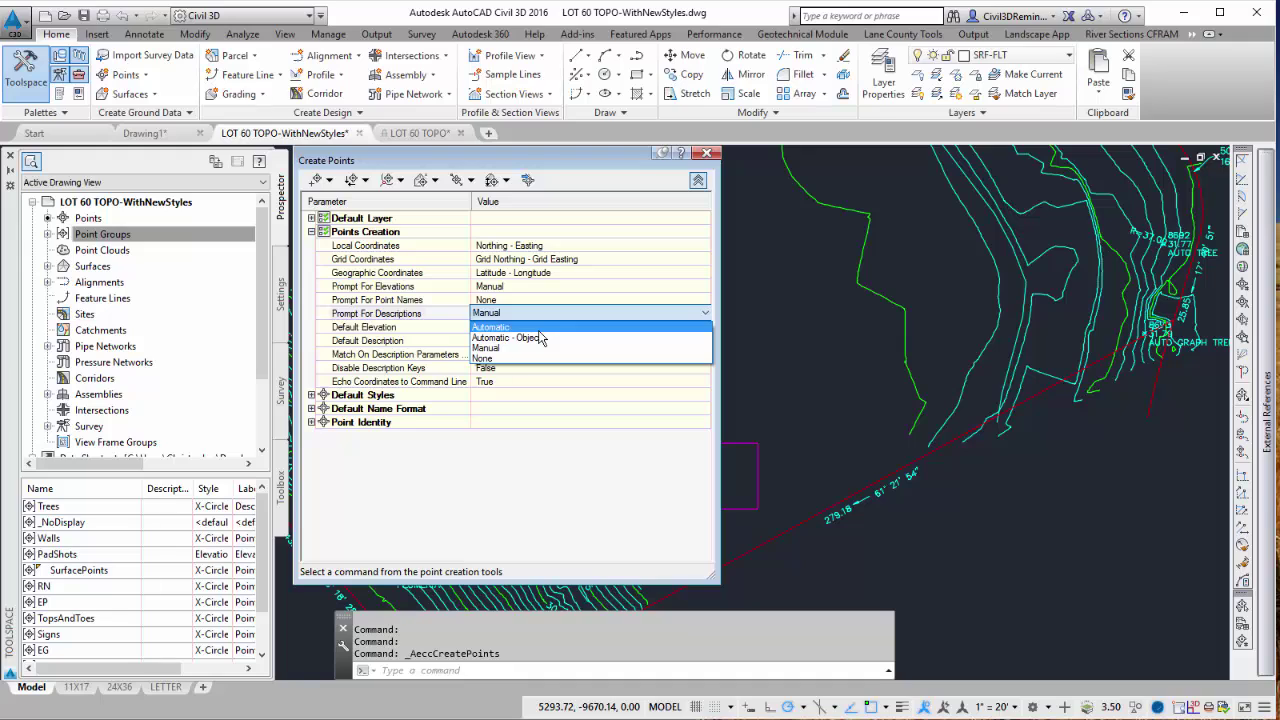
pyautogui.press('Return')
pyautogui.click(511, 341)
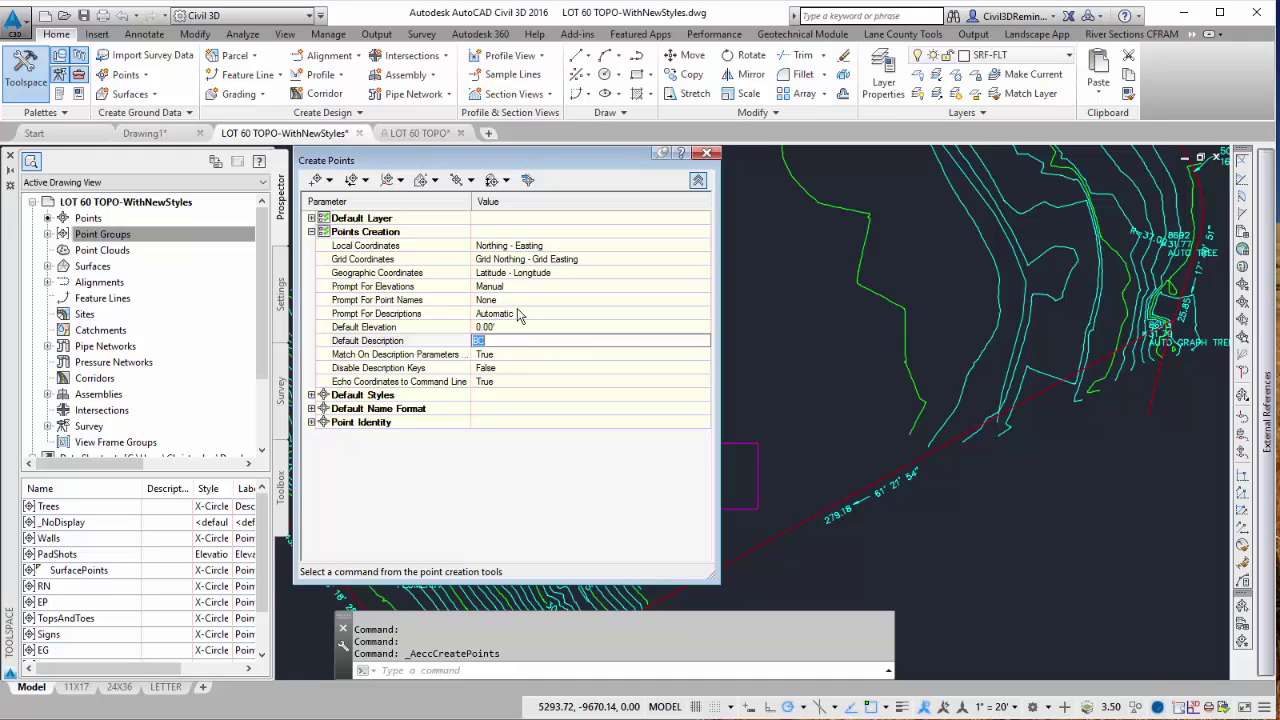
pyautogui.click(519, 314)
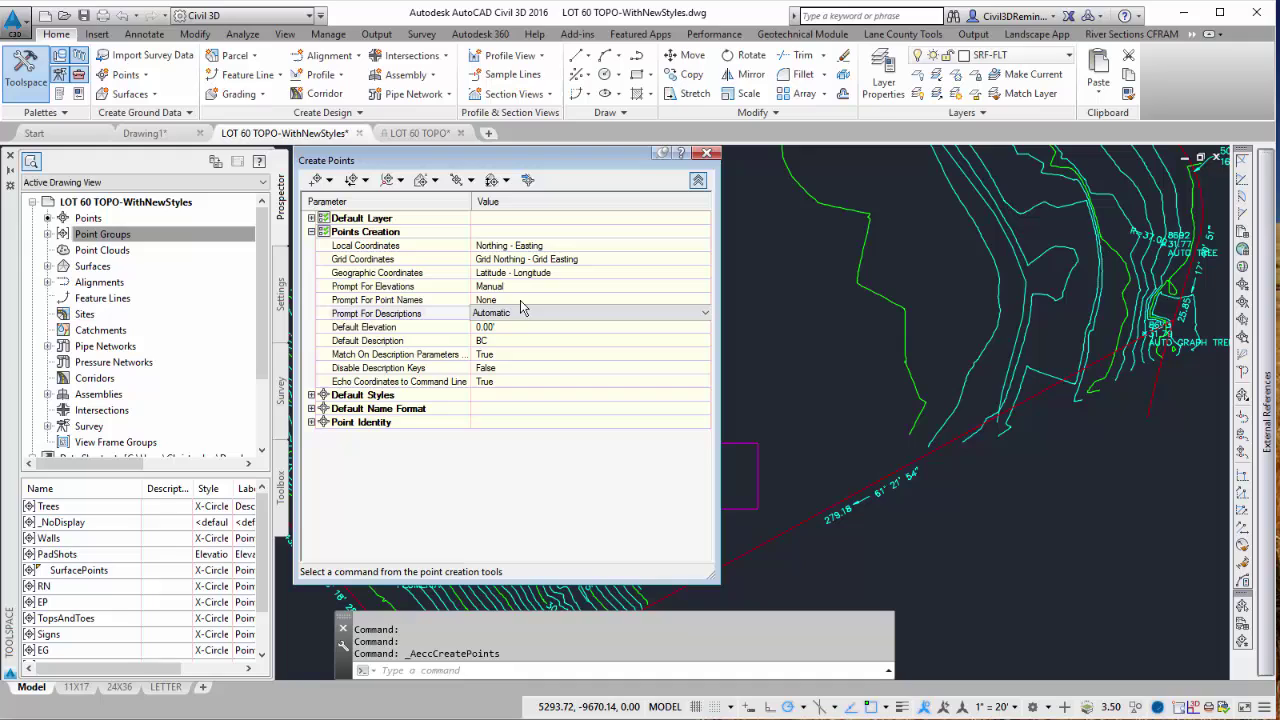
# Step: Set Prompt For Elevations to Automatic so new points take the default elevation
pyautogui.click(520, 301)
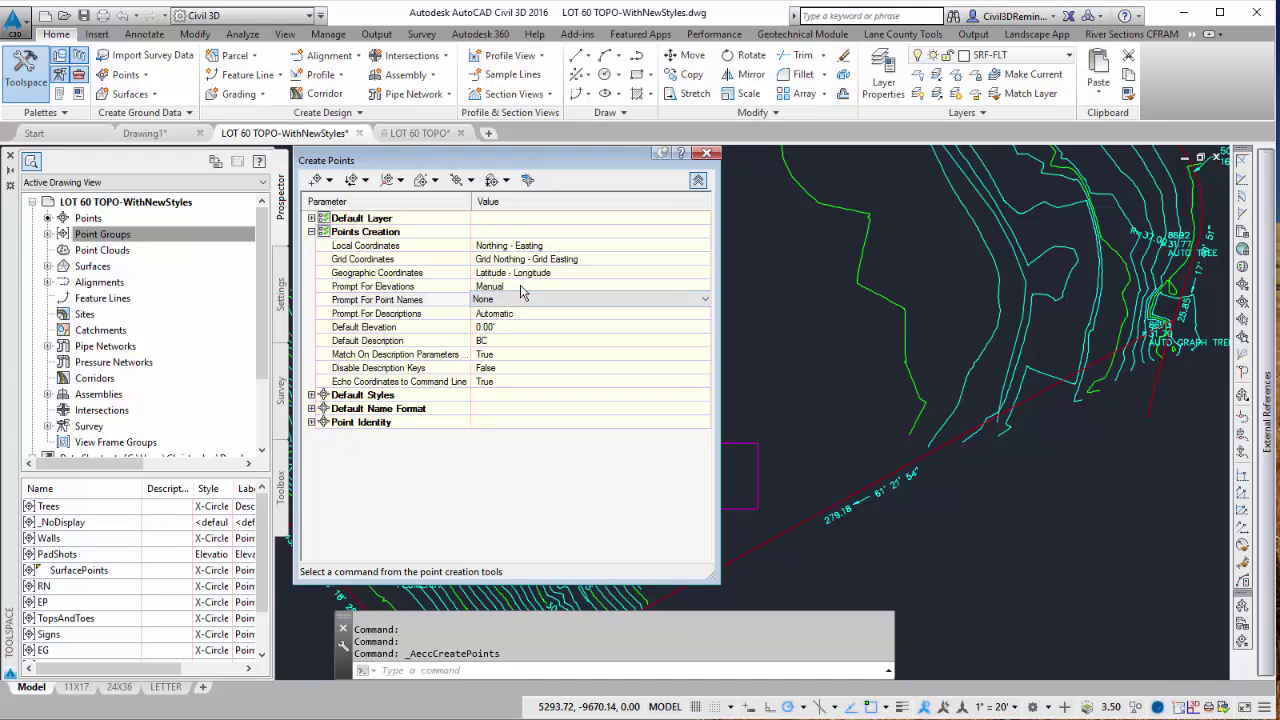
pyautogui.click(520, 286)
pyautogui.click(520, 287)
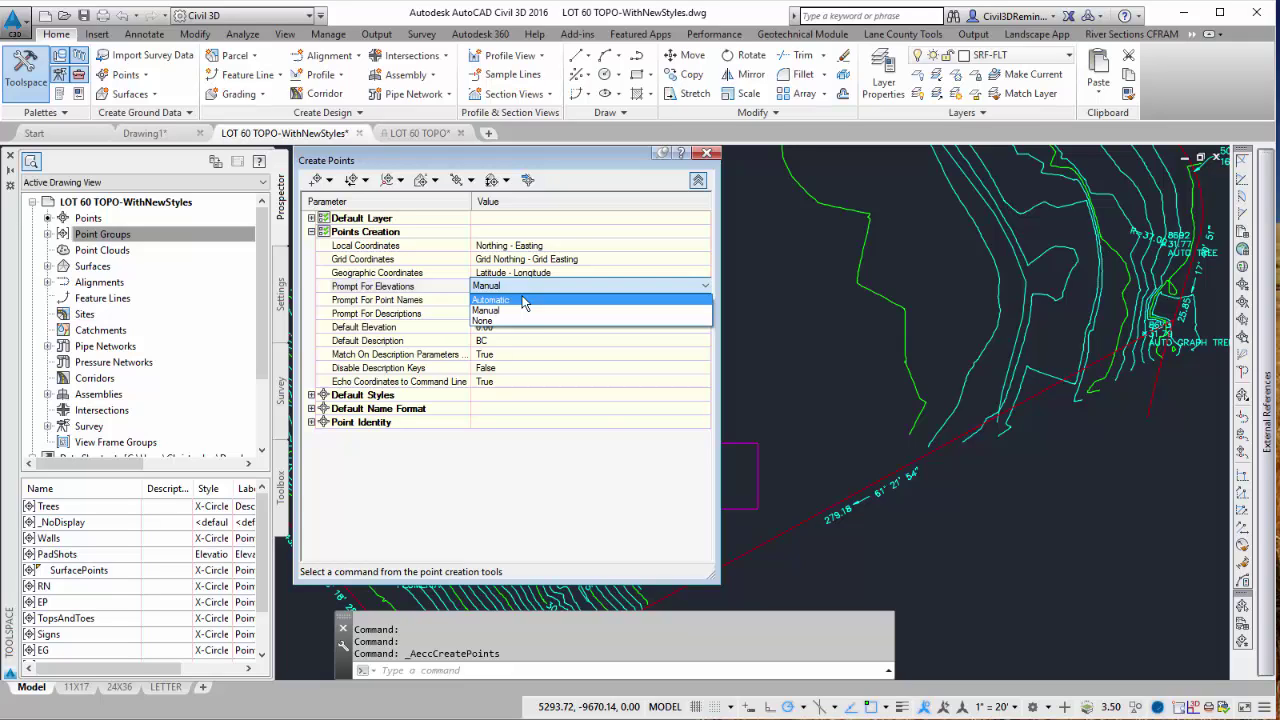
pyautogui.click(523, 300)
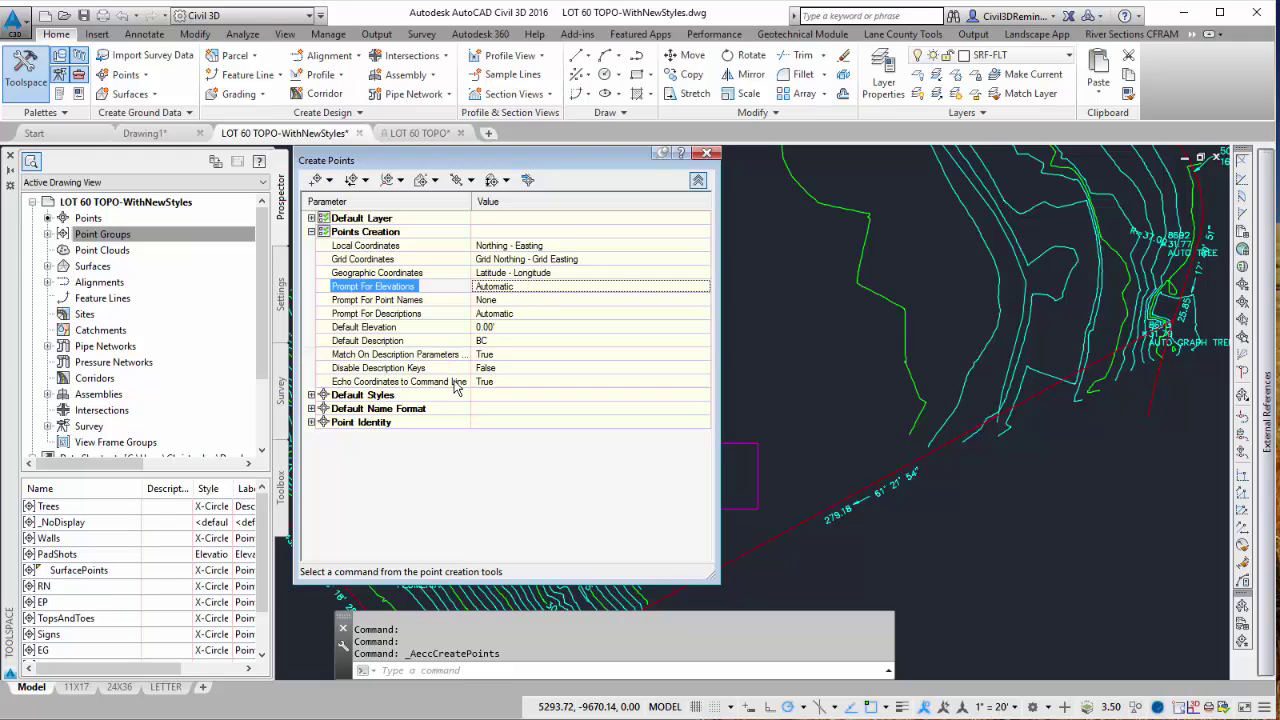
# Step: Check the Default Layer setting for new points and collapse the point creation settings
pyautogui.click(312, 232)
pyautogui.click(311, 218)
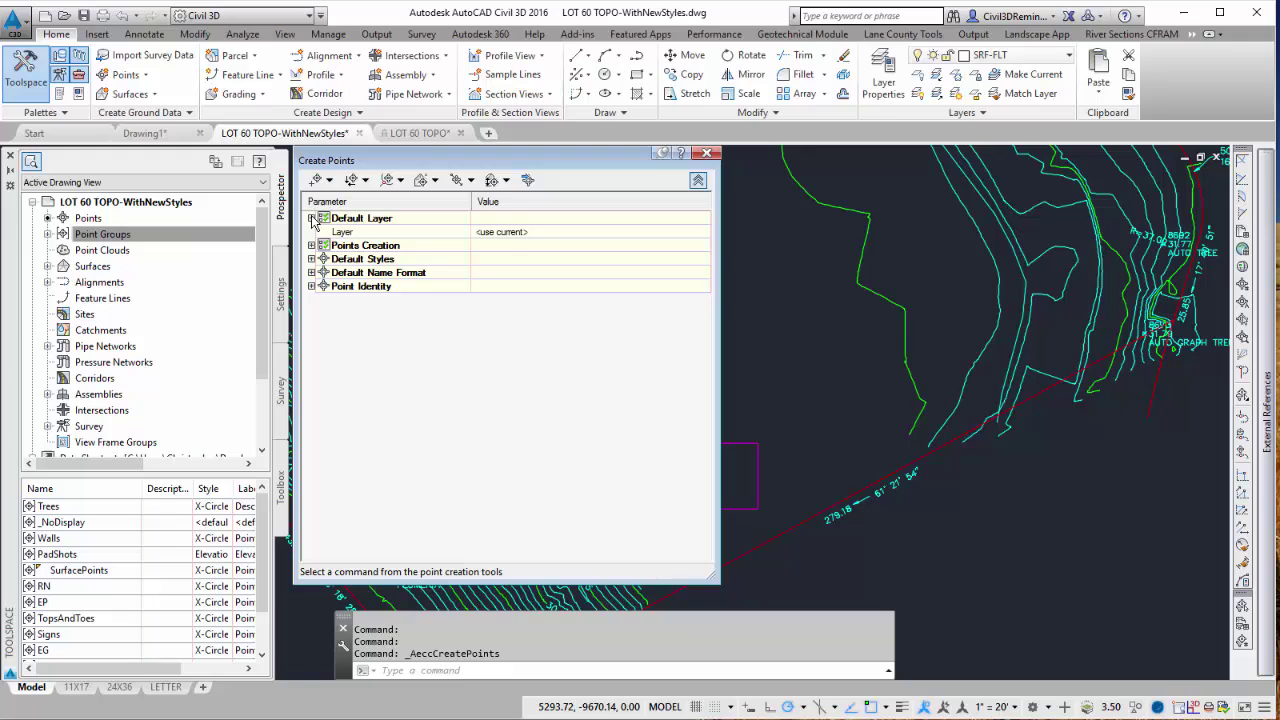
pyautogui.click(541, 234)
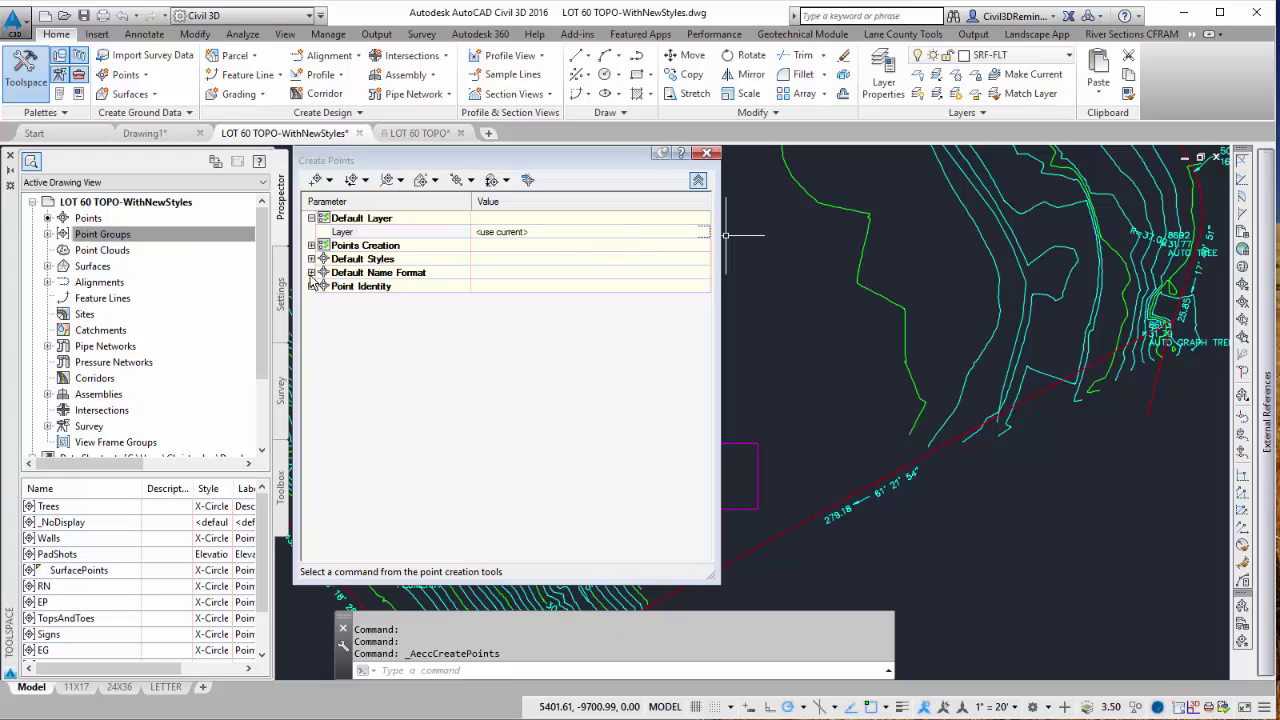
pyautogui.click(698, 180)
# Step: Create points with the Manual method at the four corners of the upper magenta rectangle and end the command
pyautogui.click(329, 180)
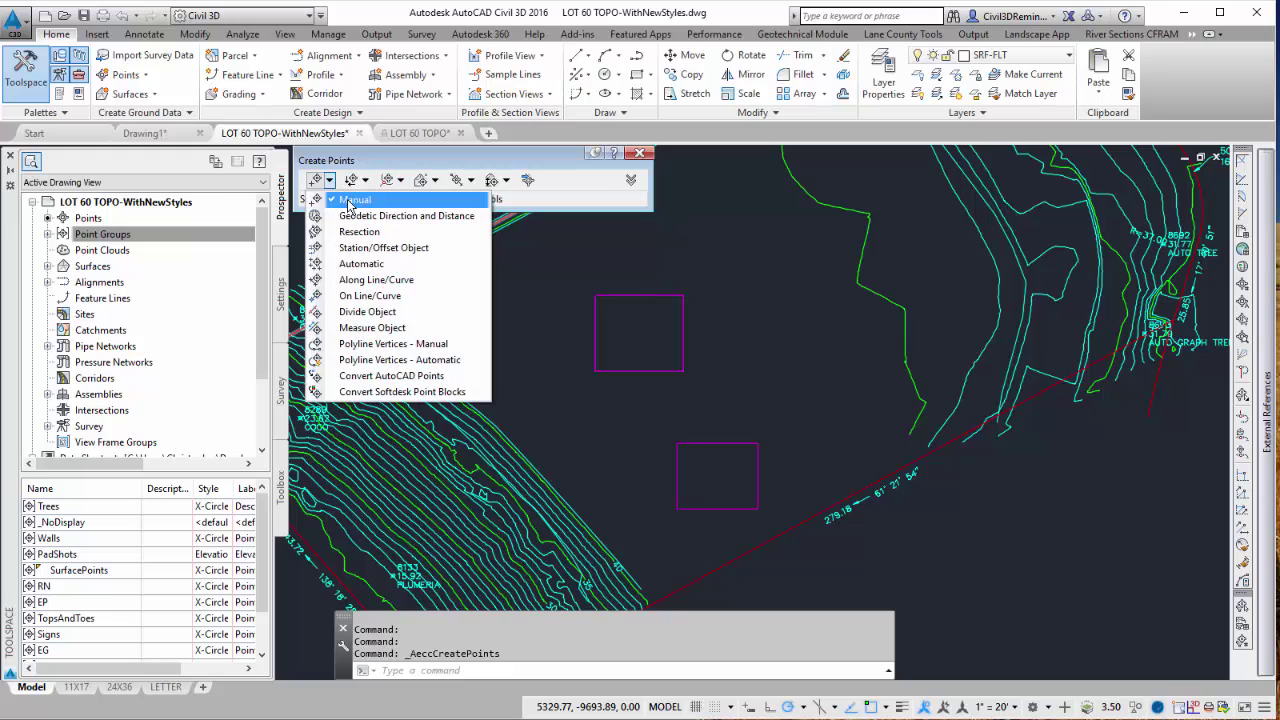
pyautogui.click(356, 200)
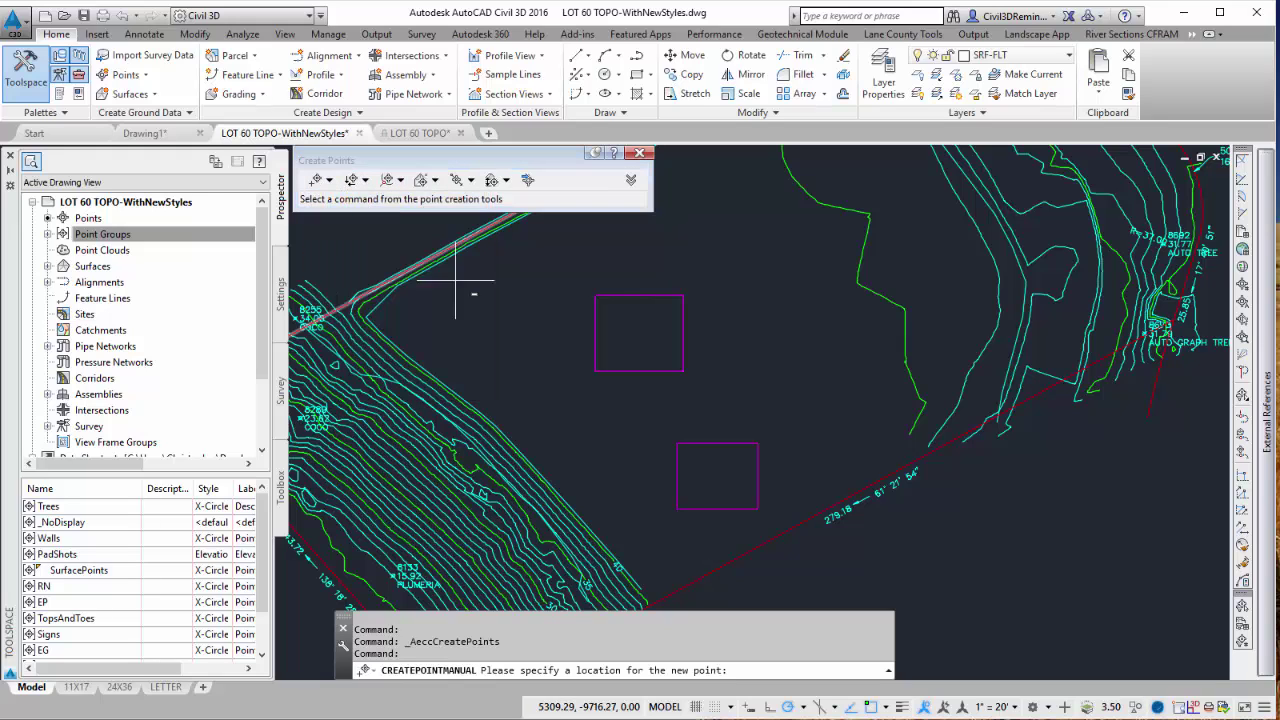
pyautogui.click(684, 293)
pyautogui.click(683, 371)
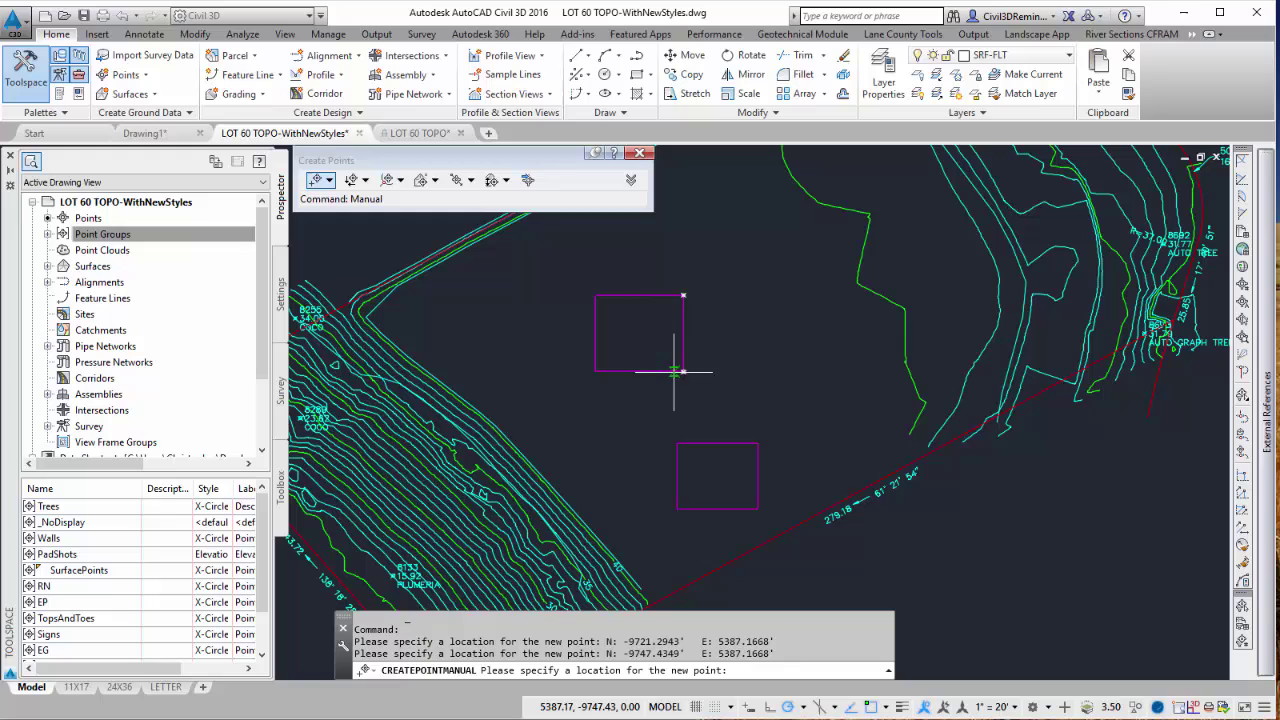
pyautogui.click(595, 371)
pyautogui.click(595, 295)
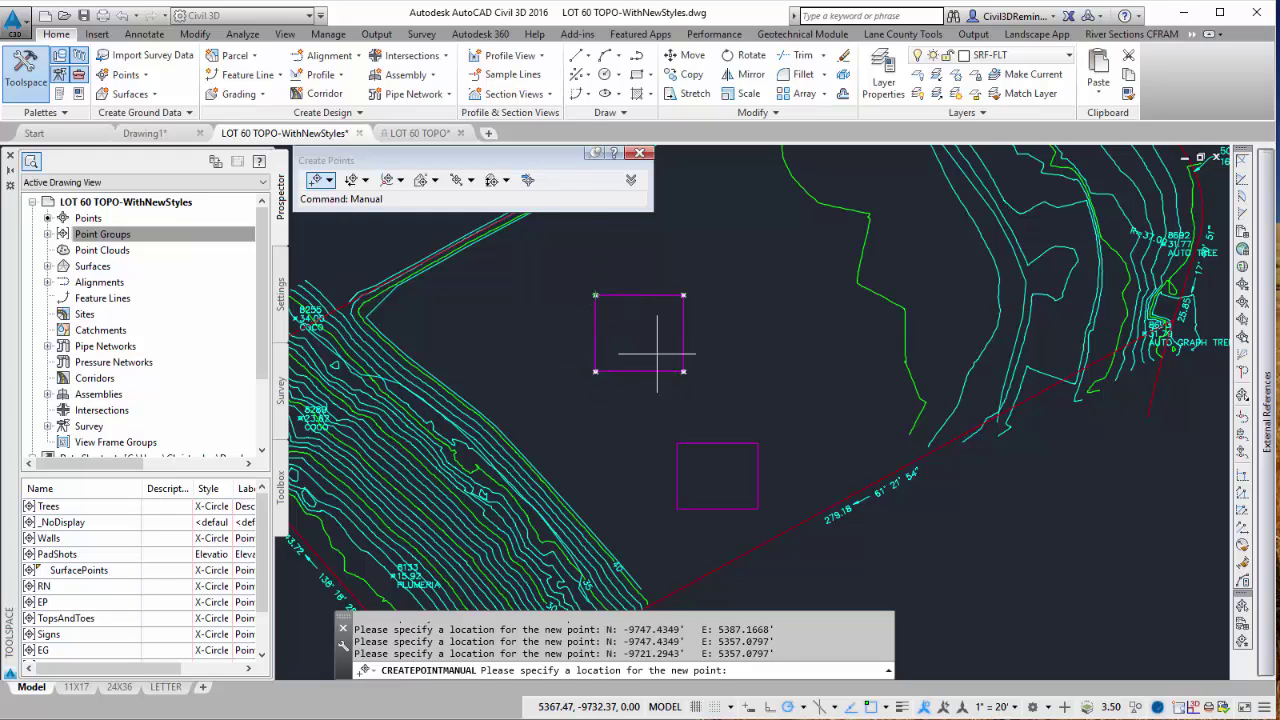
pyautogui.scroll(5, 683, 295)
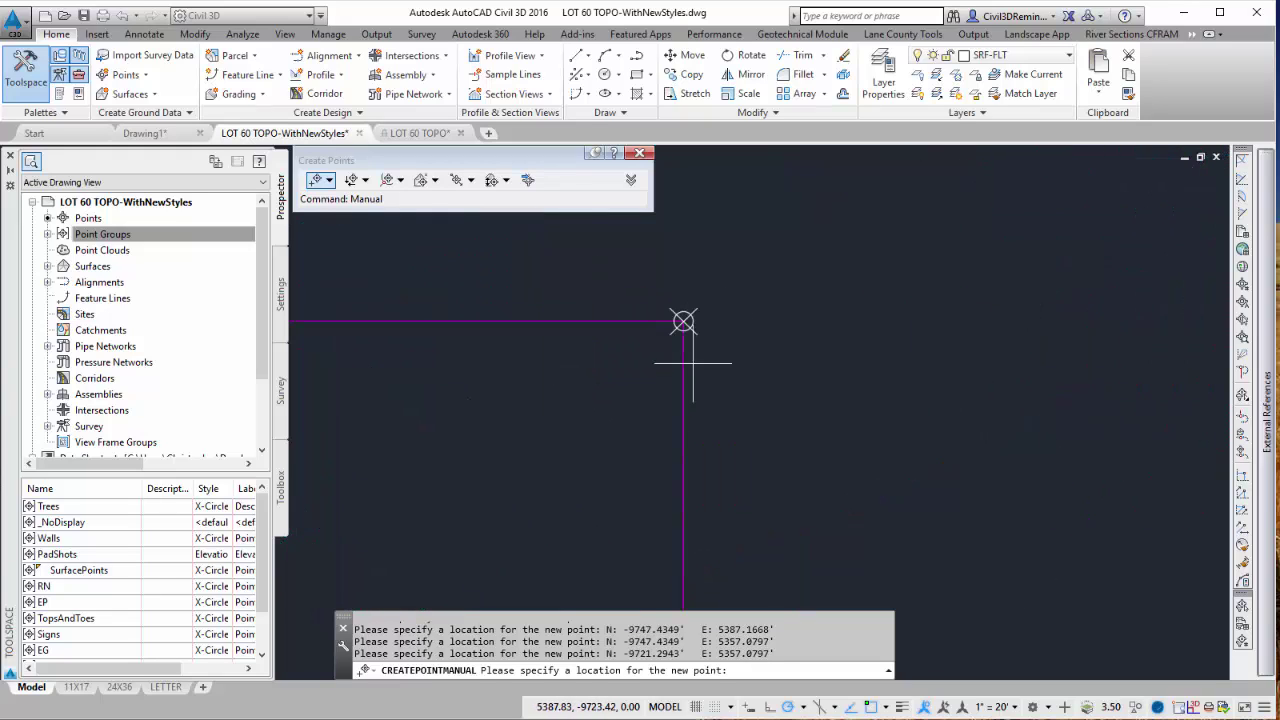
pyautogui.scroll(-6, 708, 296)
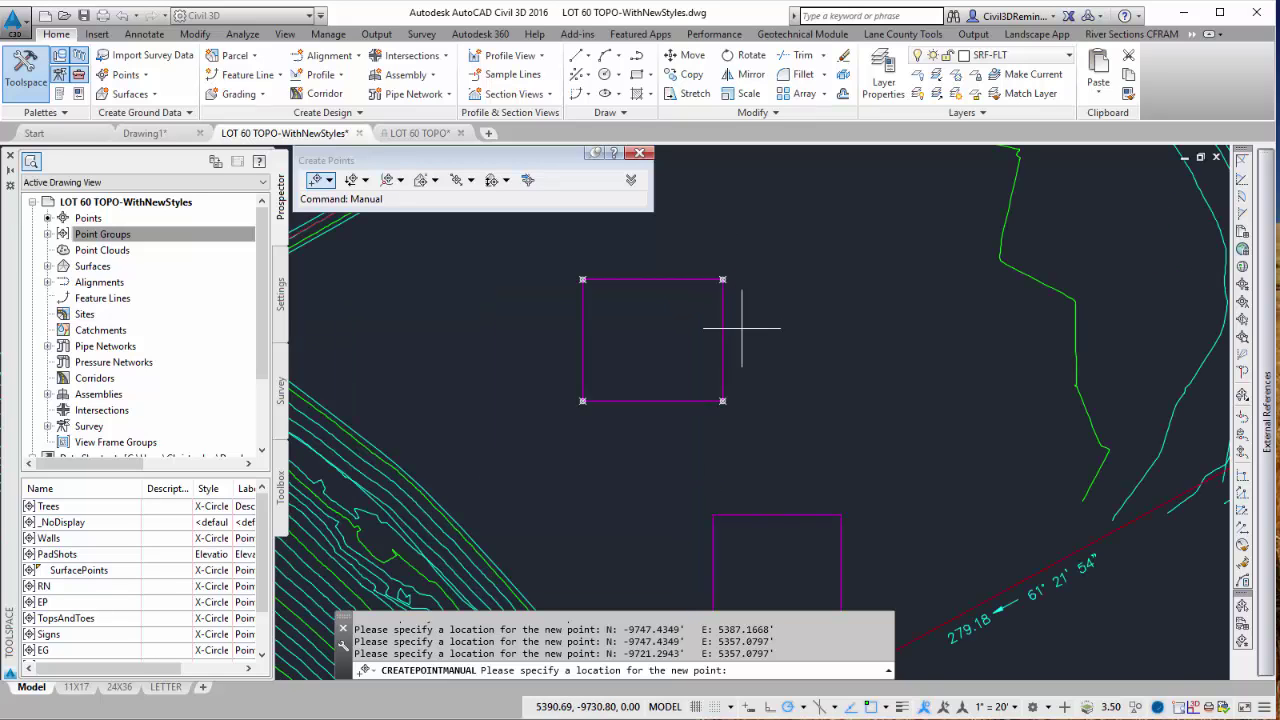
pyautogui.press('Escape')
pyautogui.click(723, 280)
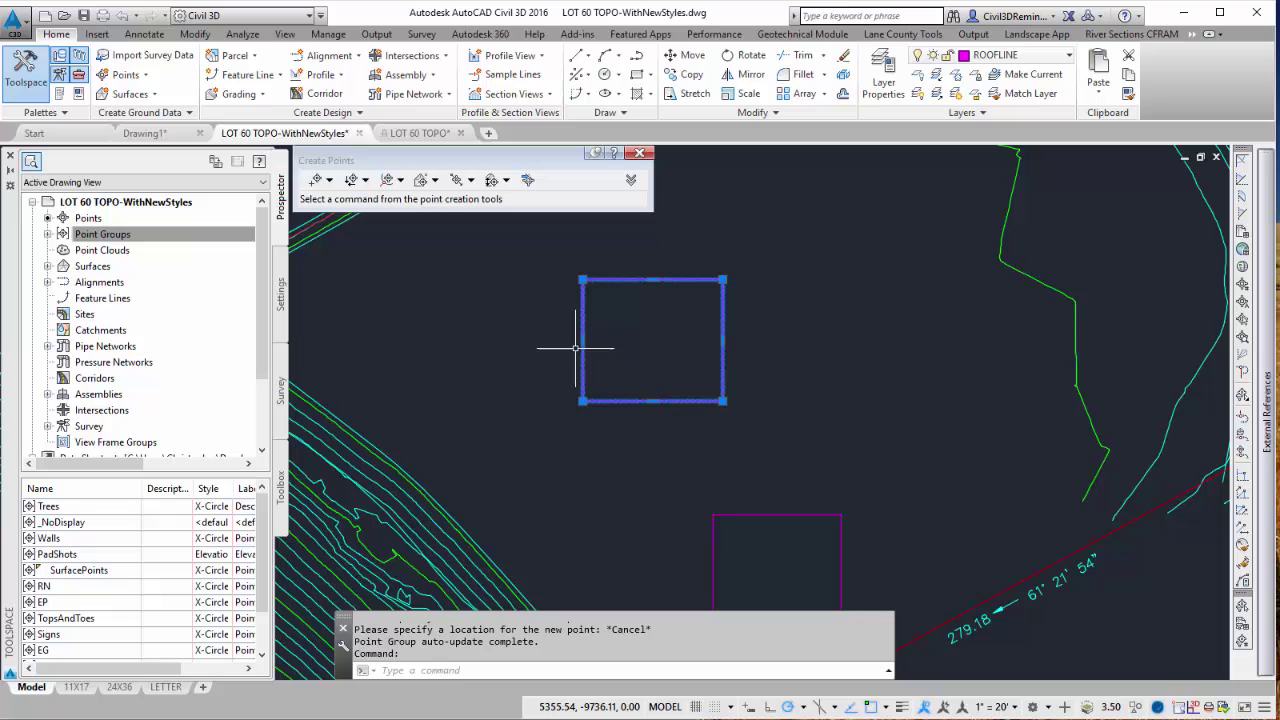
pyautogui.press('Escape')
# Step: Create points at all vertices of the lower magenta rectangle with the Polyline Vertices - Automatic method
pyautogui.scroll(-2, 655, 294)
pyautogui.moveTo(675, 410); pyautogui.dragTo(674, 363, button='middle')
pyautogui.scroll(2, 729, 375)
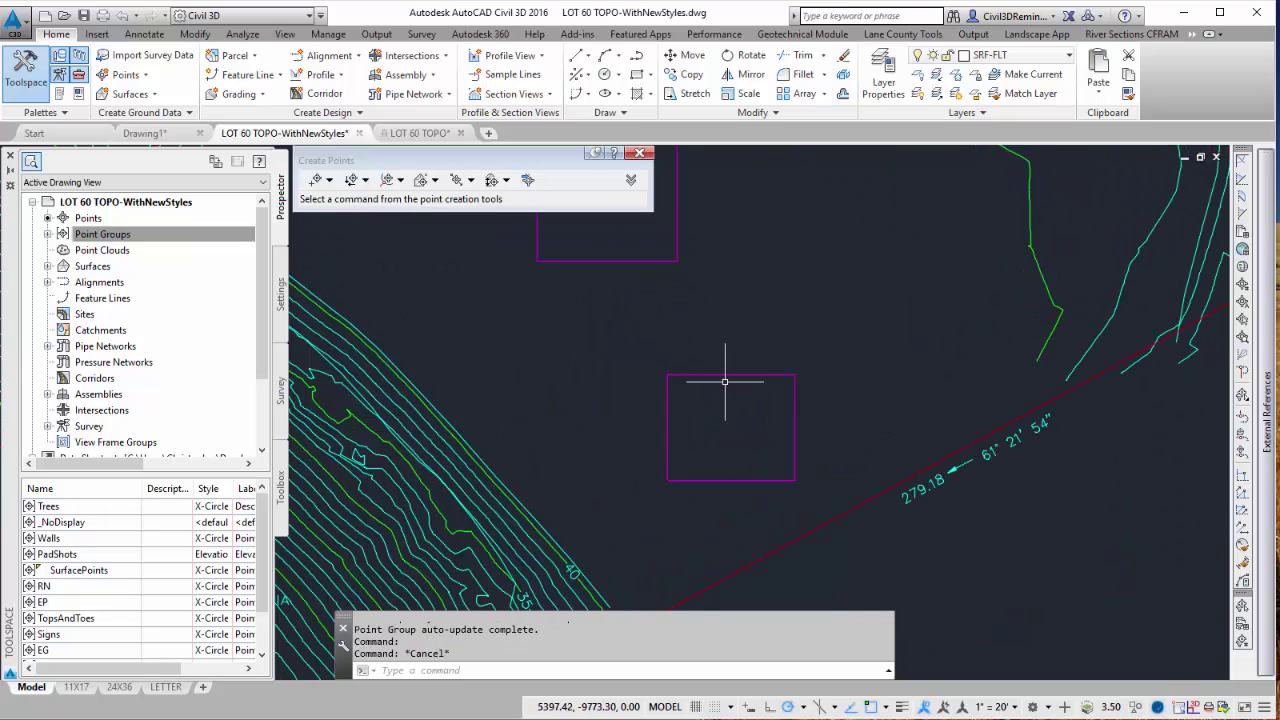
pyautogui.click(330, 181)
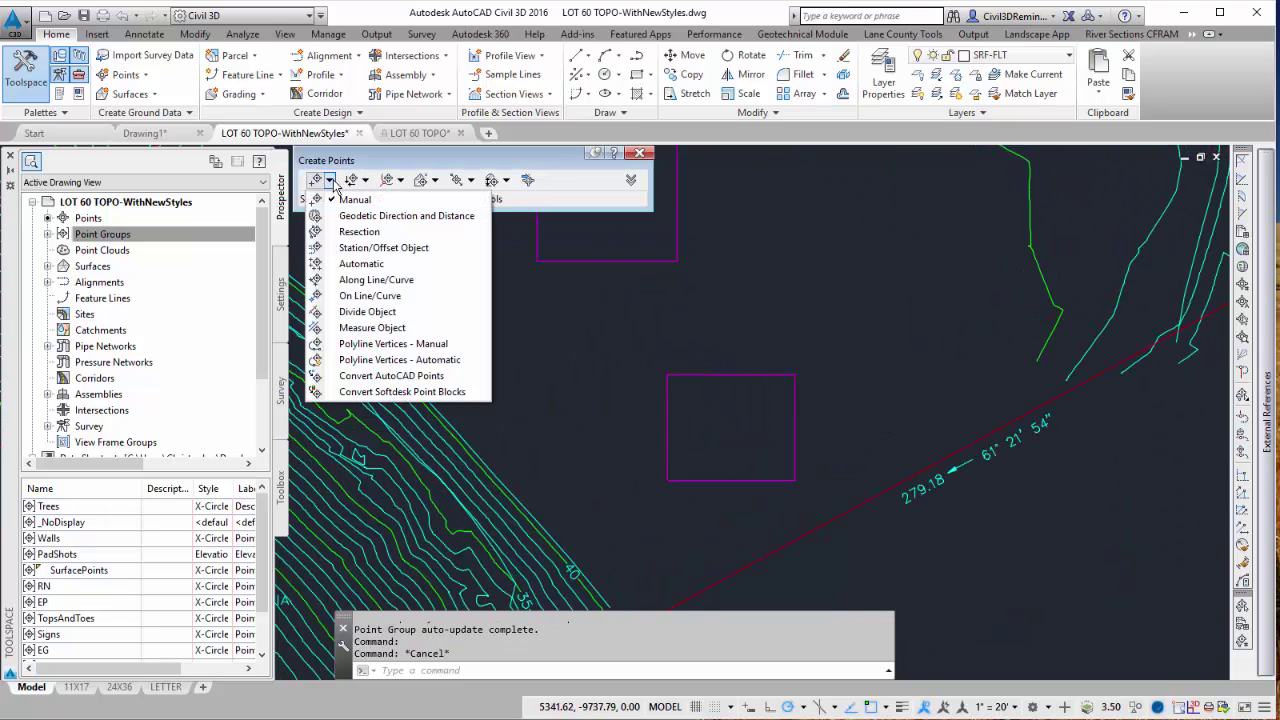
pyautogui.click(467, 360)
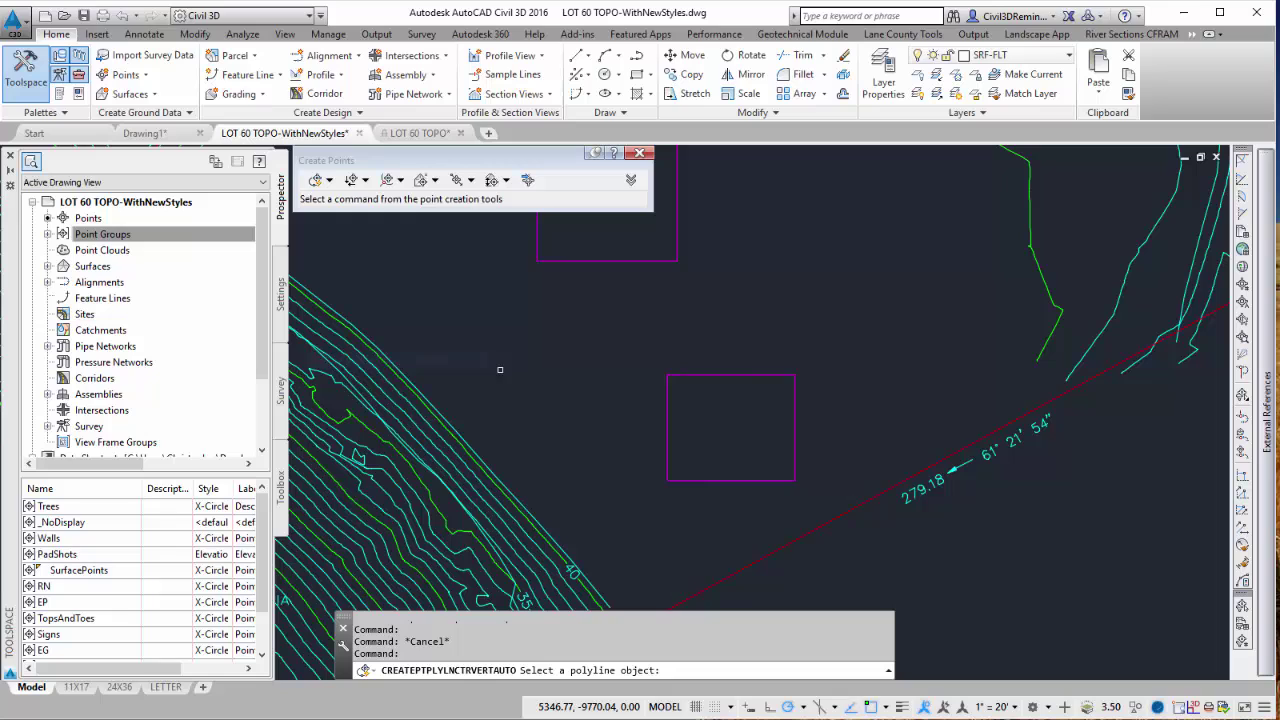
pyautogui.click(744, 374)
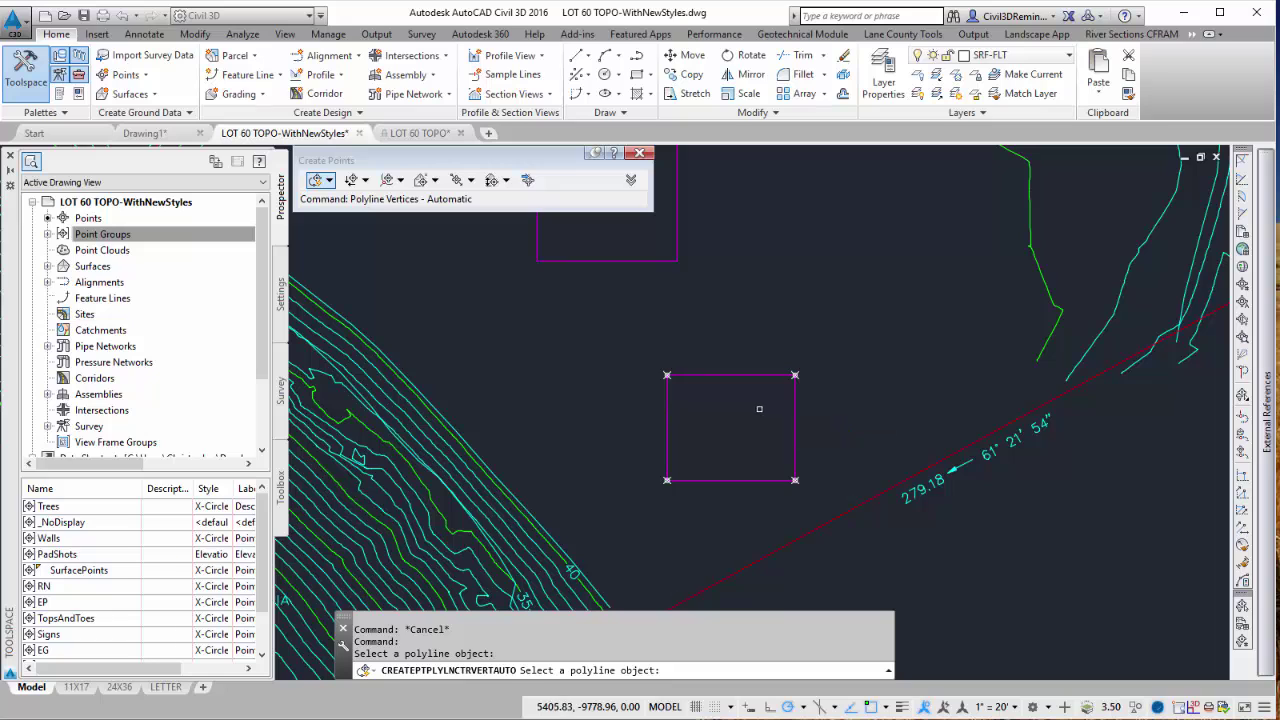
pyautogui.press('Return')
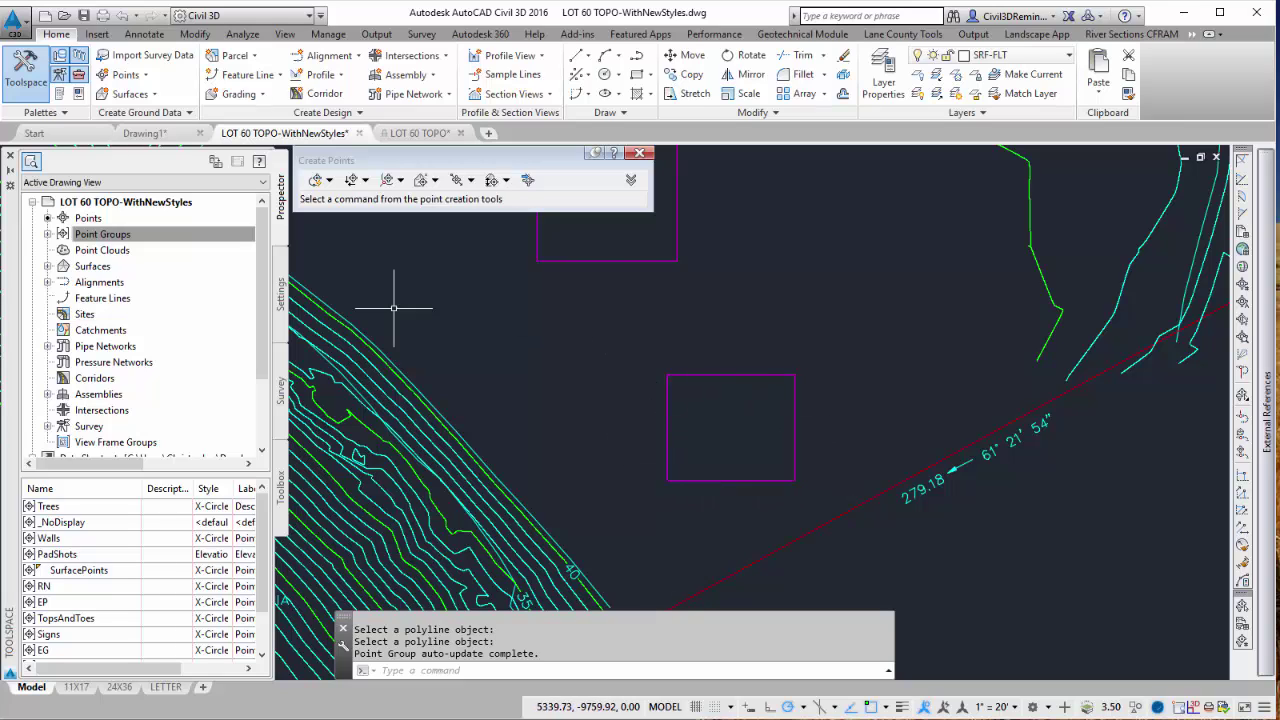
# Step: Expand the point groups and list the points contained in the _NoDisplay group
pyautogui.click(47, 234)
pyautogui.click(110, 250)
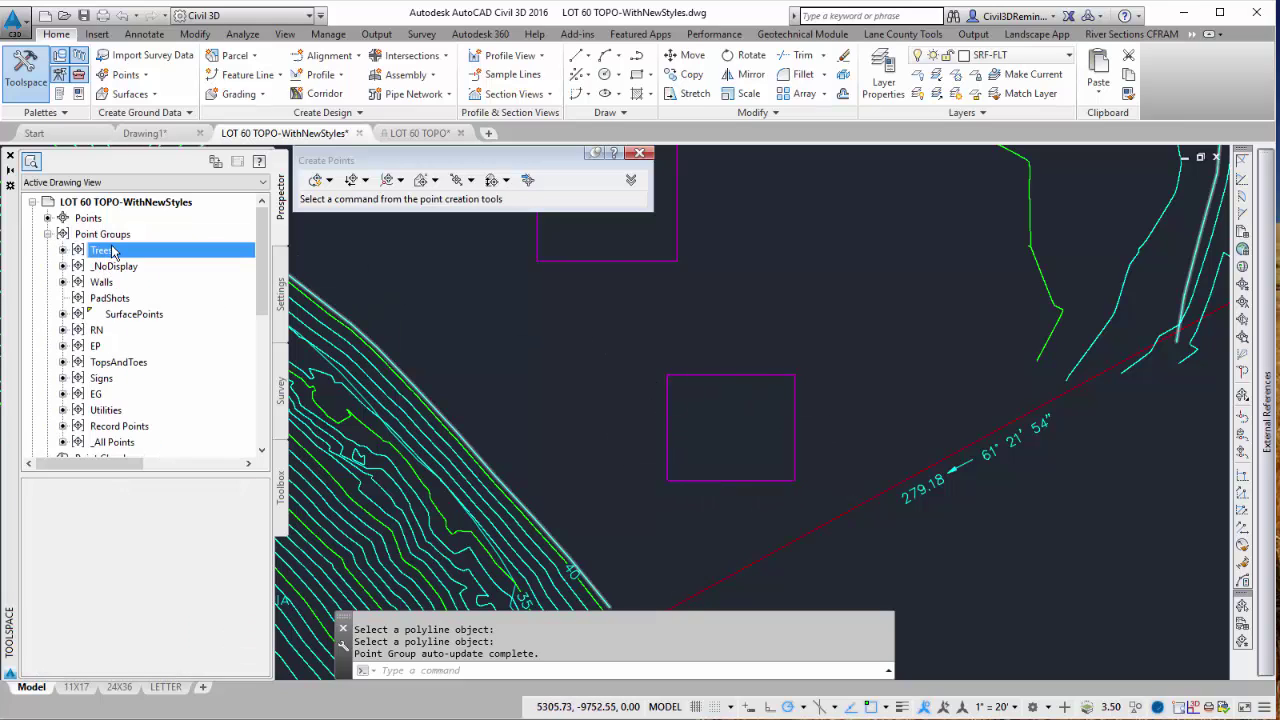
pyautogui.click(130, 268)
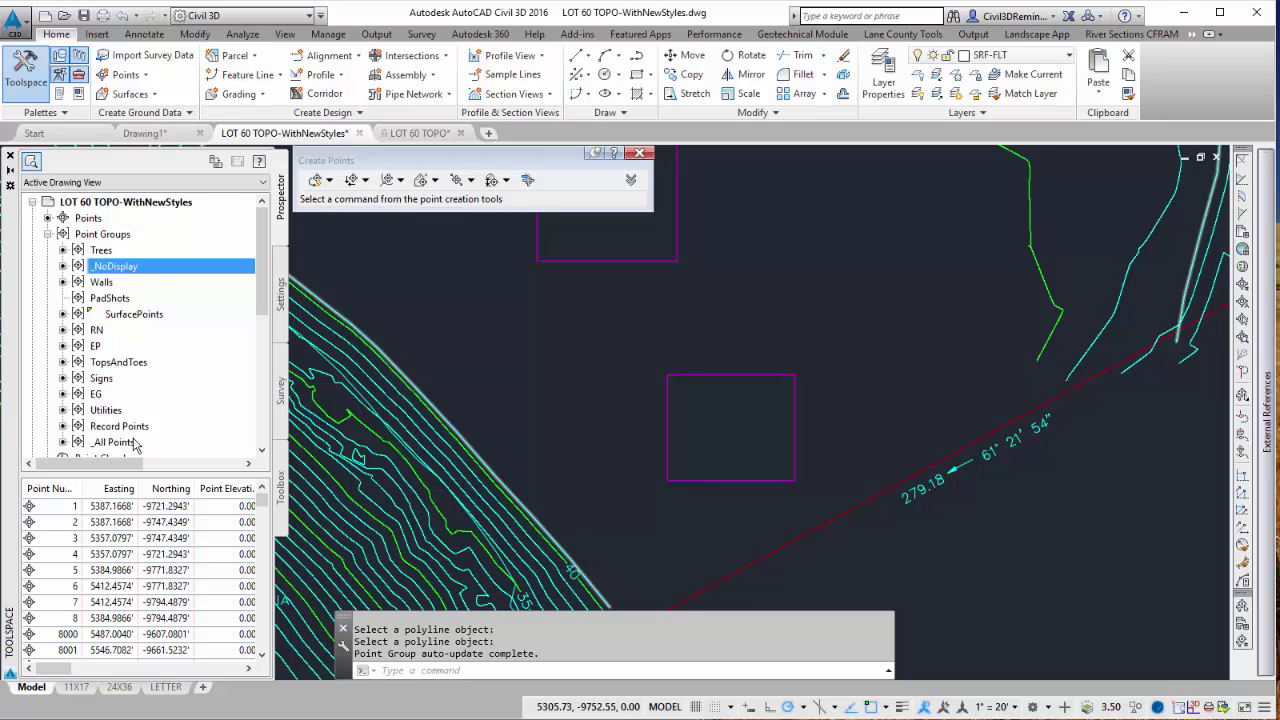
# Step: Create a new point group in the drawing and name it BC
pyautogui.click(131, 238)
pyautogui.rightClick(120, 236)
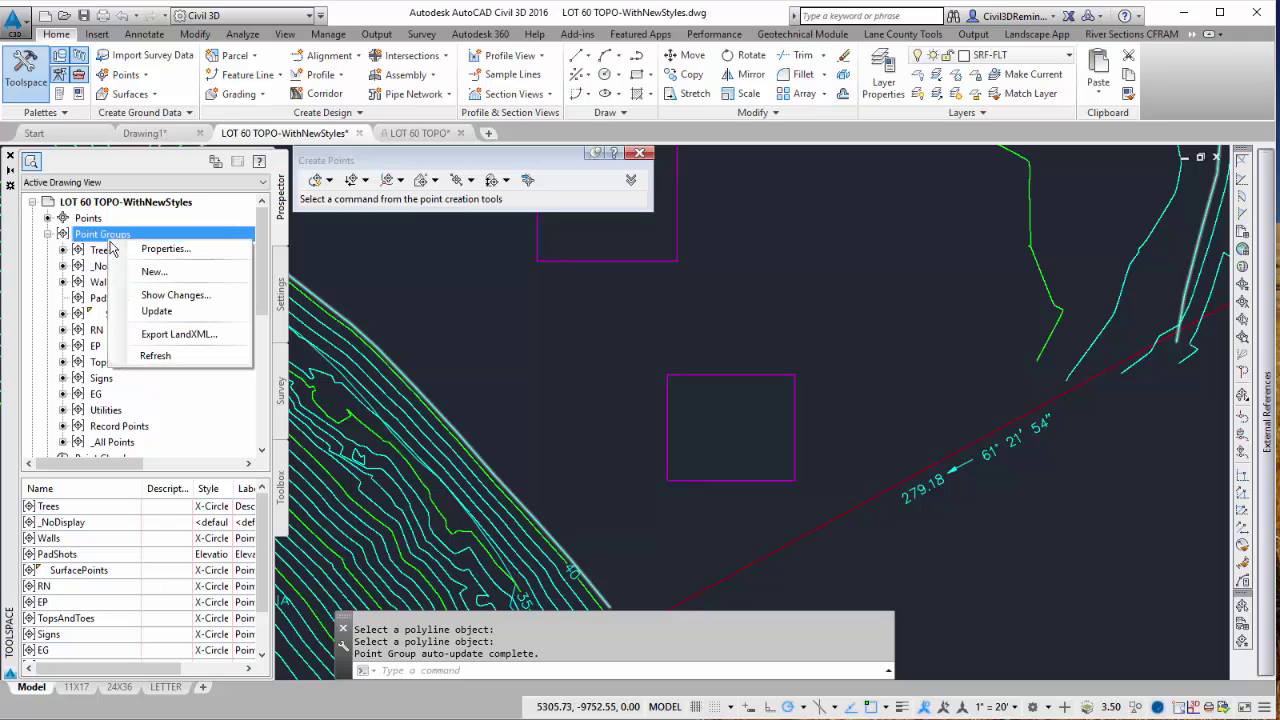
pyautogui.click(188, 277)
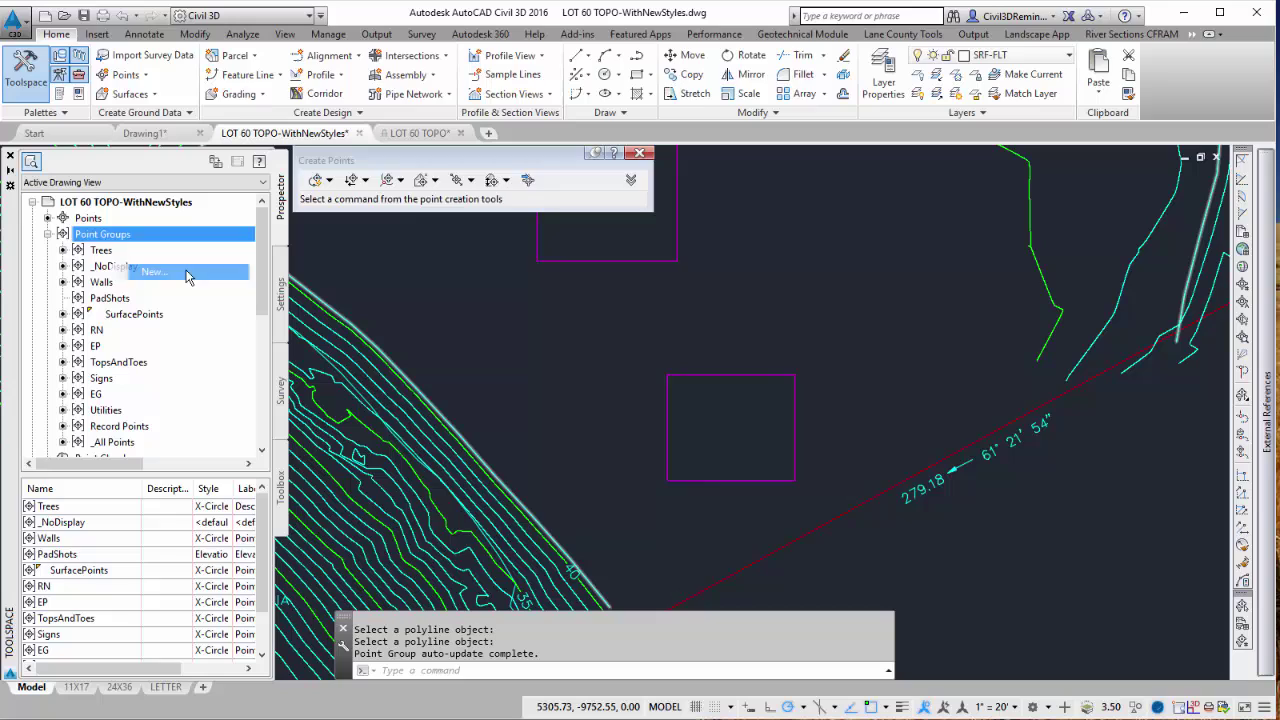
pyautogui.moveTo(522, 297); pyautogui.dragTo(481, 297)
pyautogui.moveTo(384, 297); pyautogui.dragTo(365, 295)
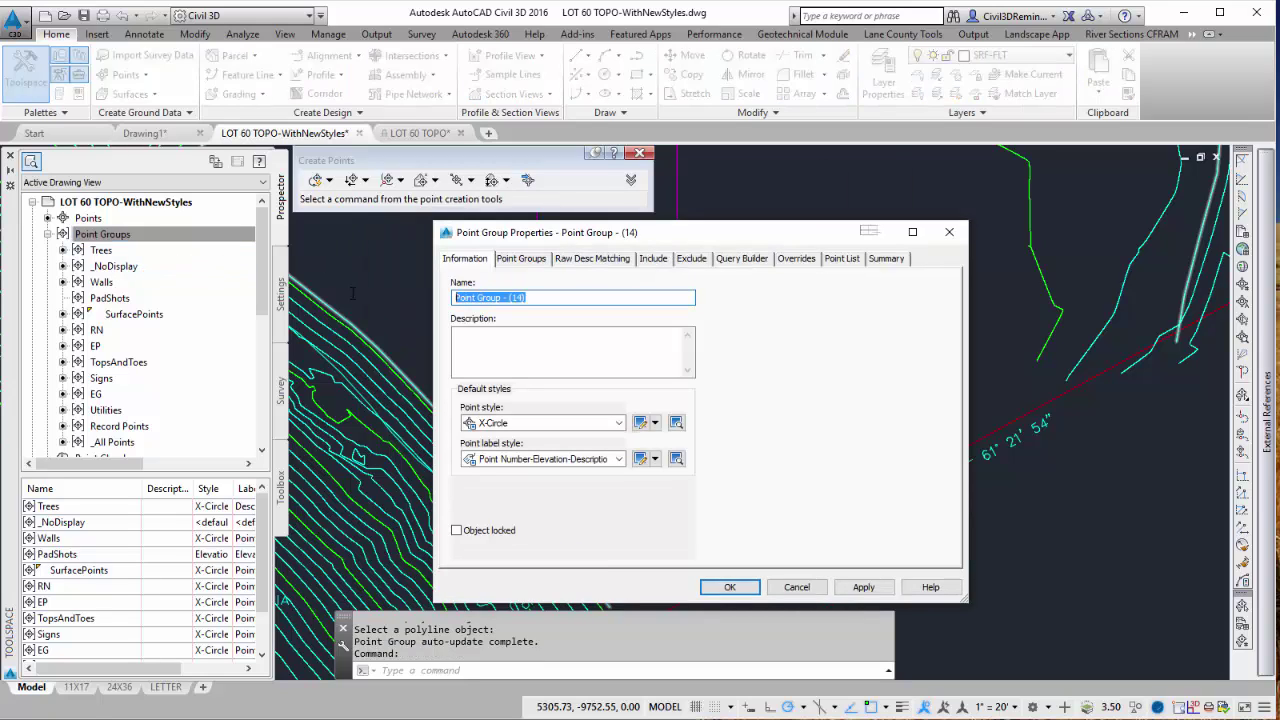
pyautogui.write('BC')
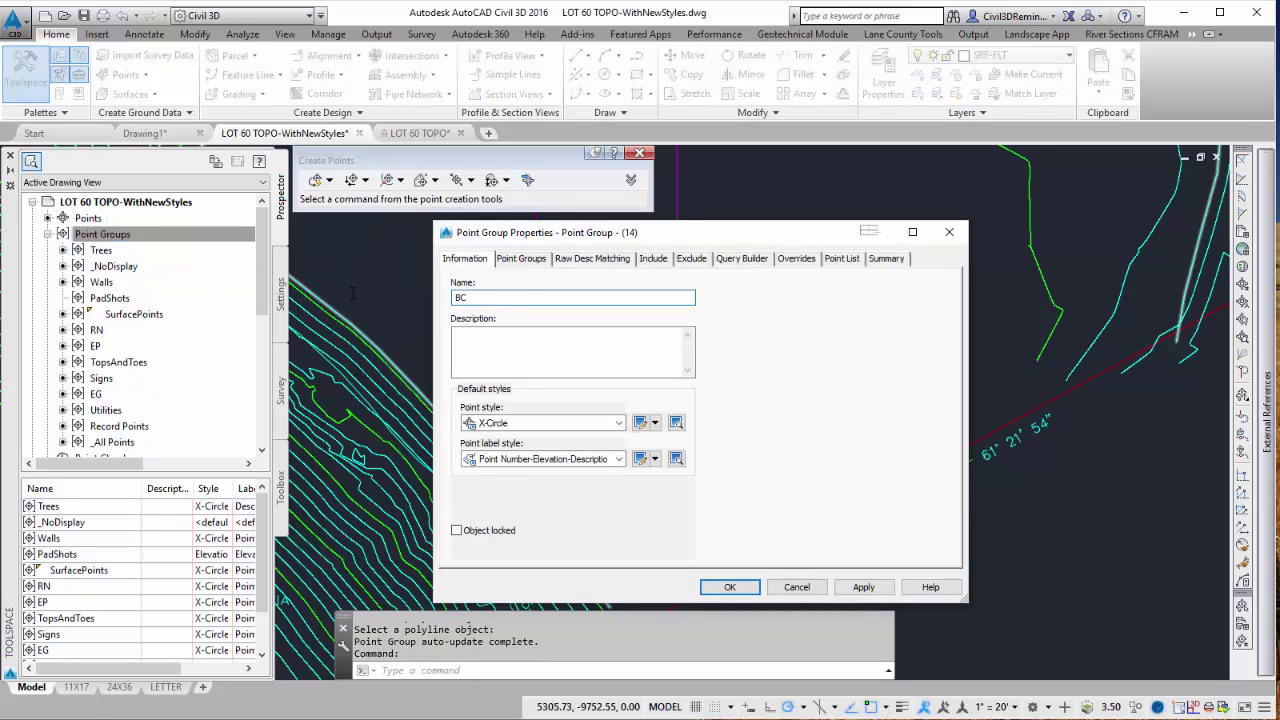
# Step: Include only points with raw descriptions matching BC* in the BC point group and accept its properties
pyautogui.click(652, 260)
pyautogui.click(522, 404)
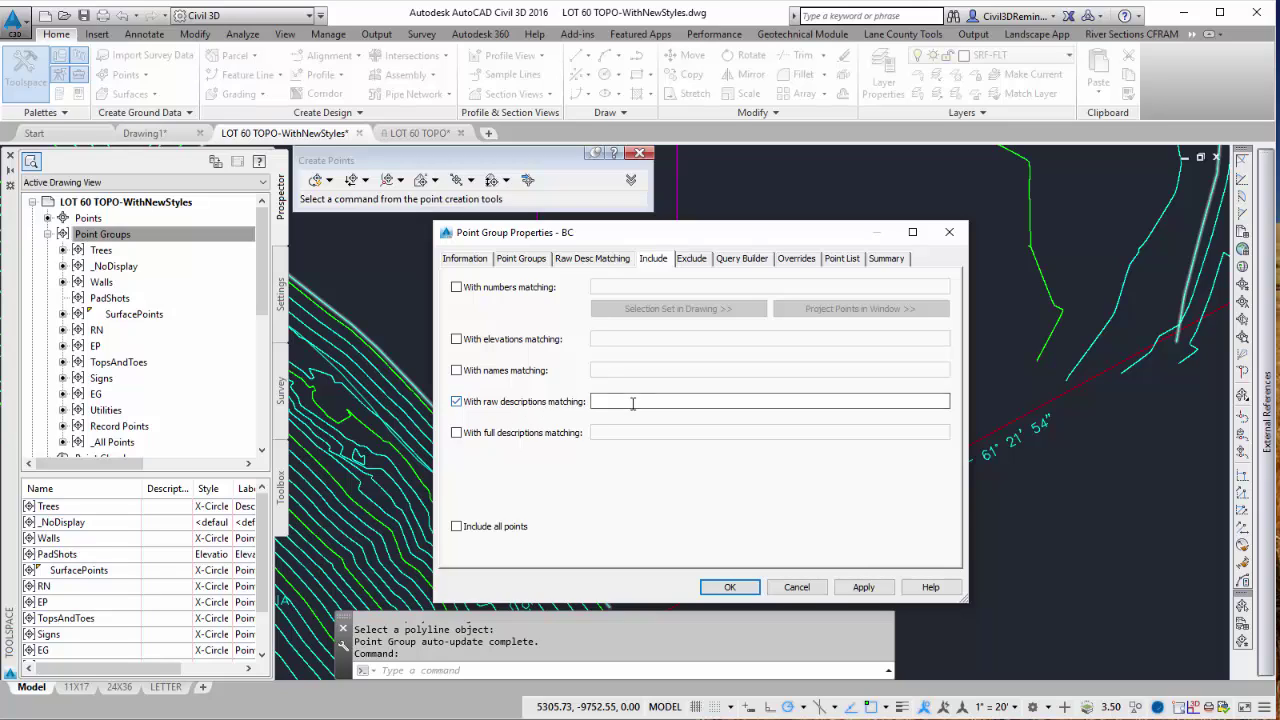
pyautogui.click(632, 402)
pyautogui.click(557, 289)
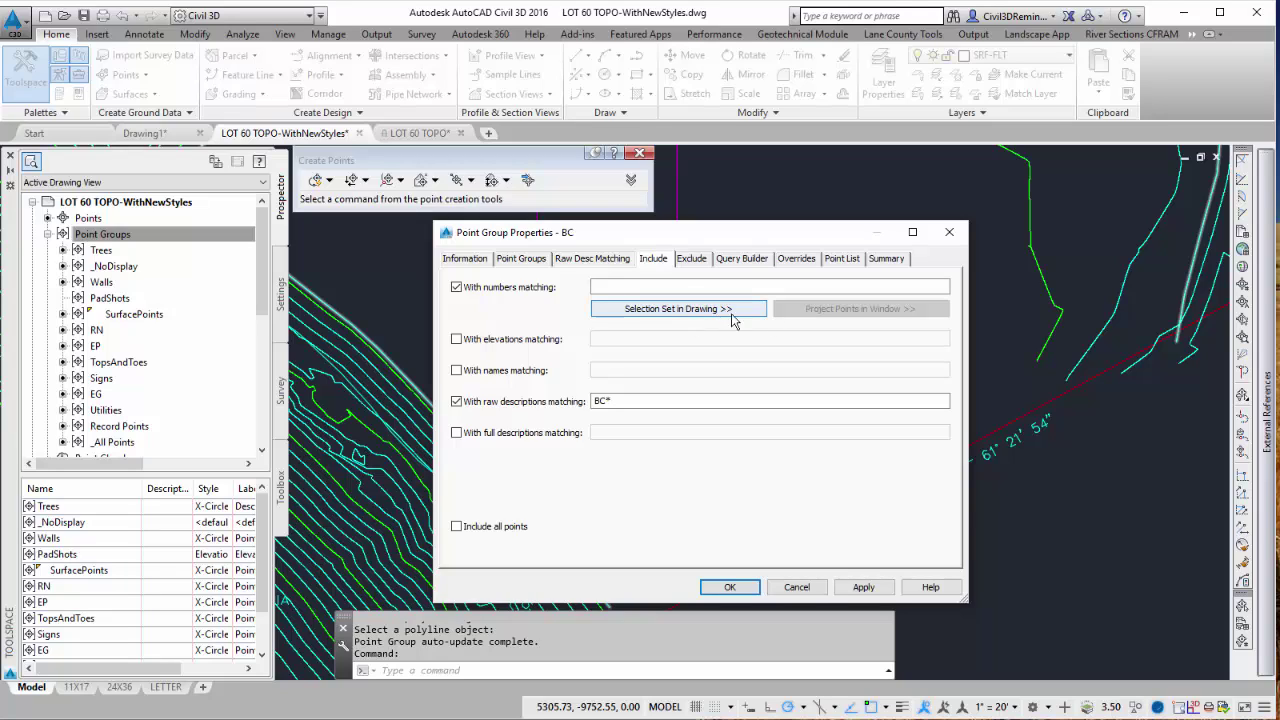
pyautogui.click(456, 287)
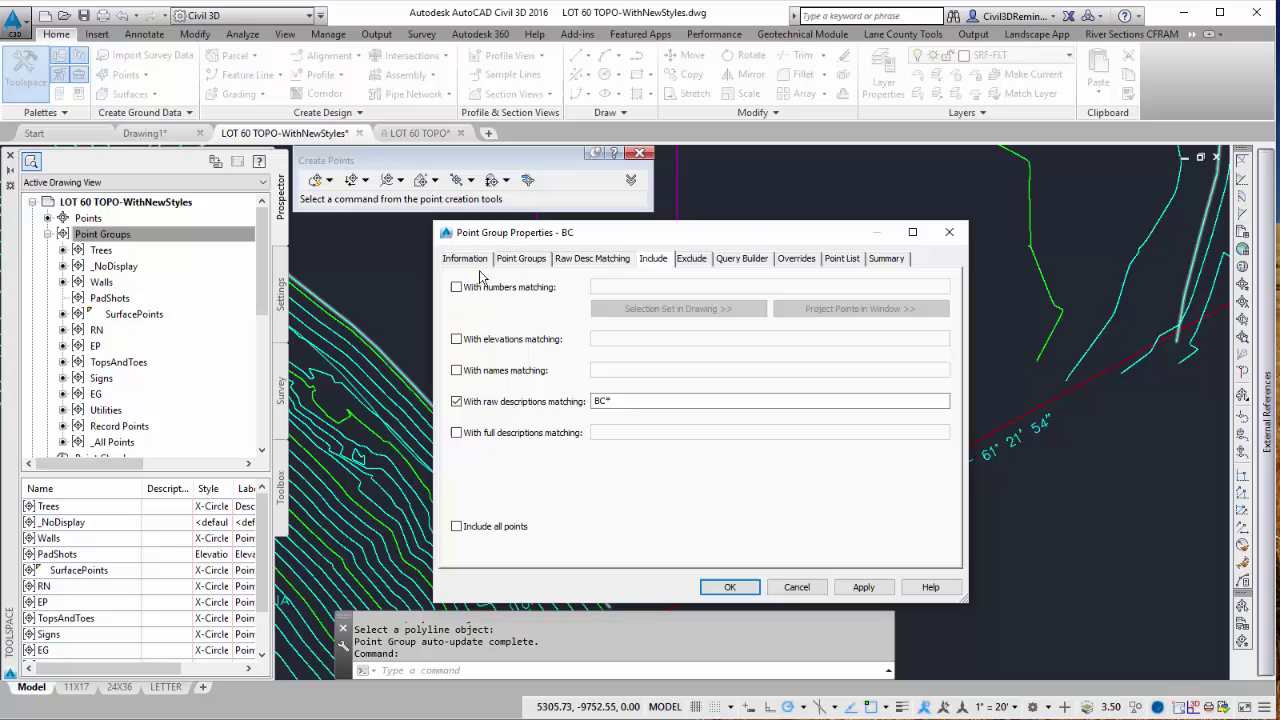
pyautogui.click(729, 586)
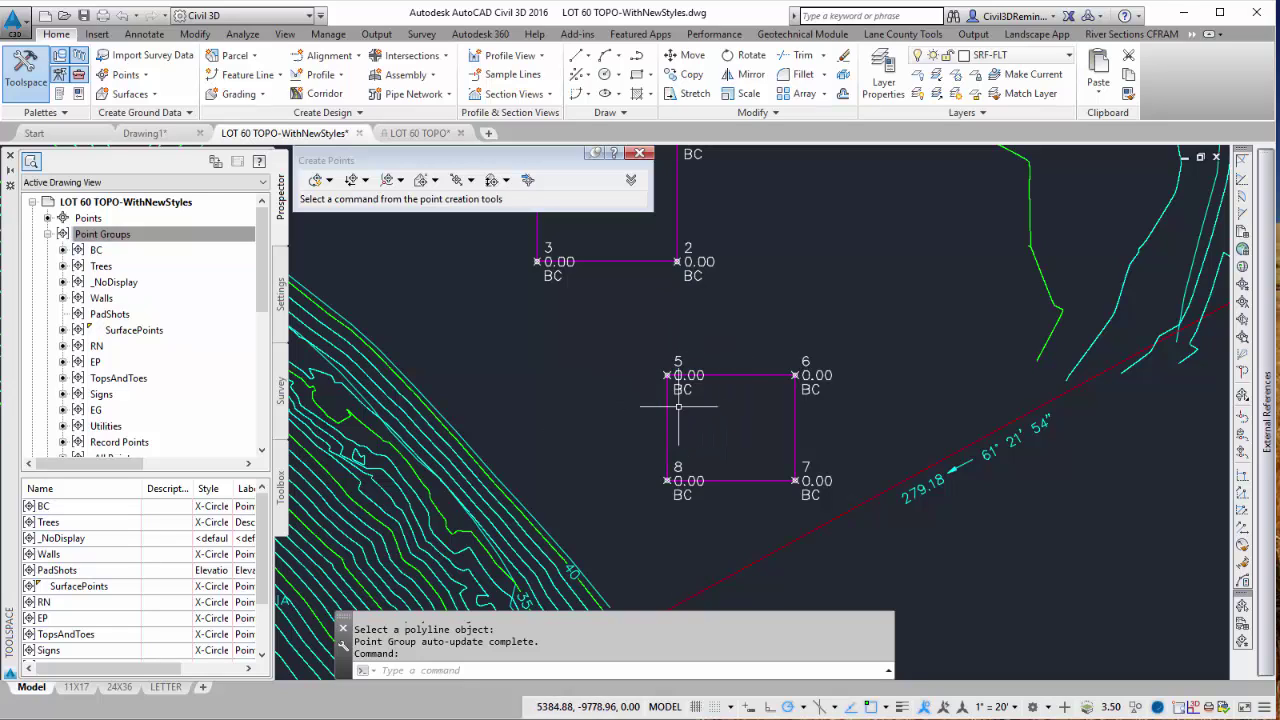
# Step: Change the BC point group's point label style to Point Number-Only, keeping the X-Circle point style
pyautogui.click(95, 250)
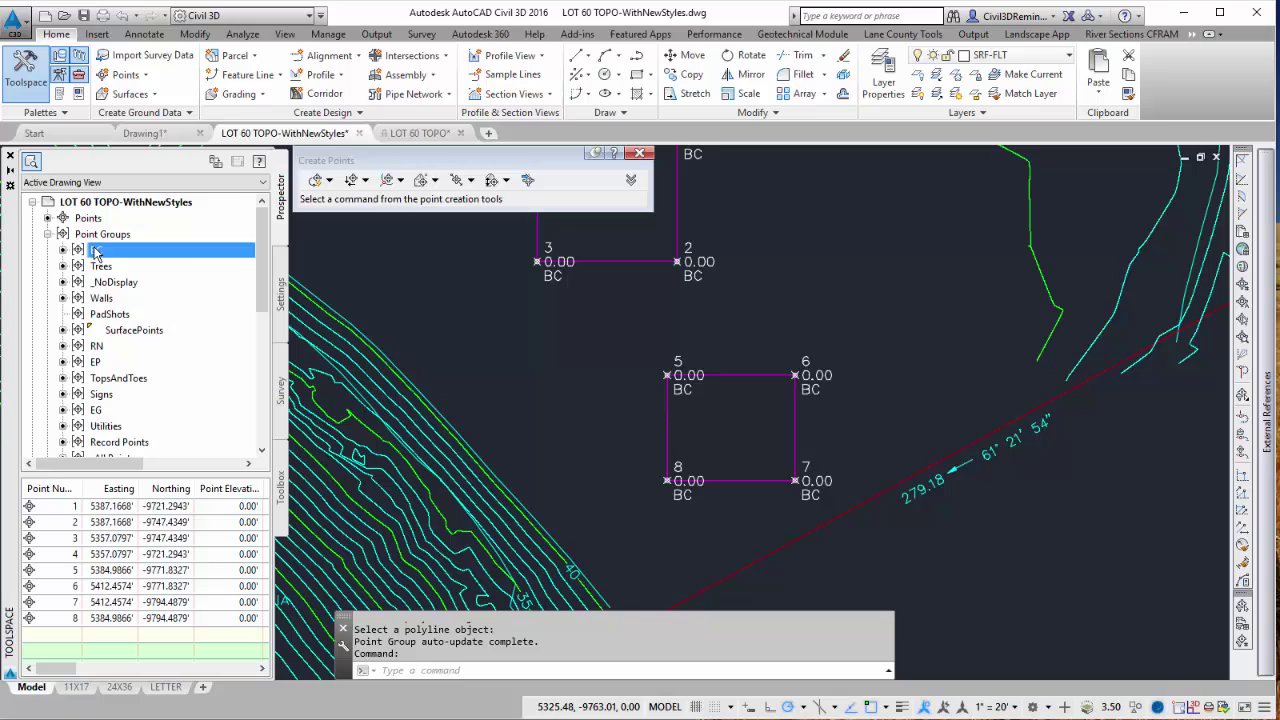
pyautogui.rightClick(114, 252)
pyautogui.click(140, 262)
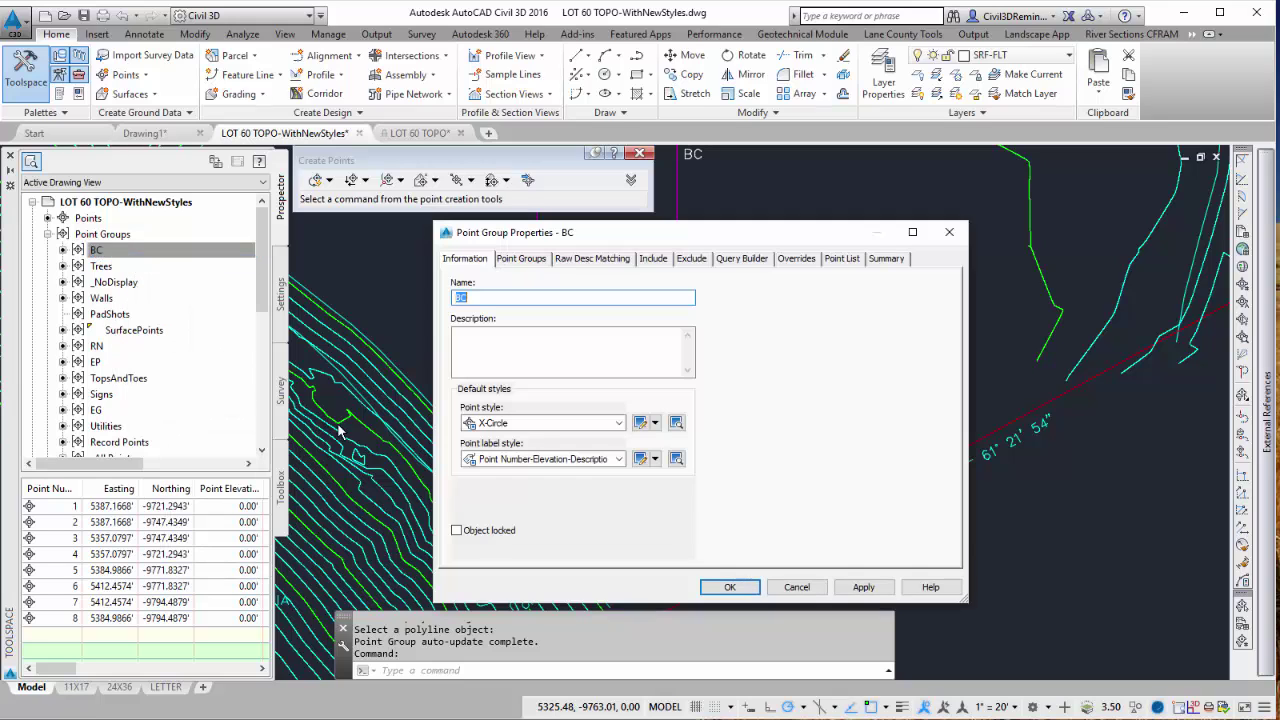
pyautogui.click(537, 424)
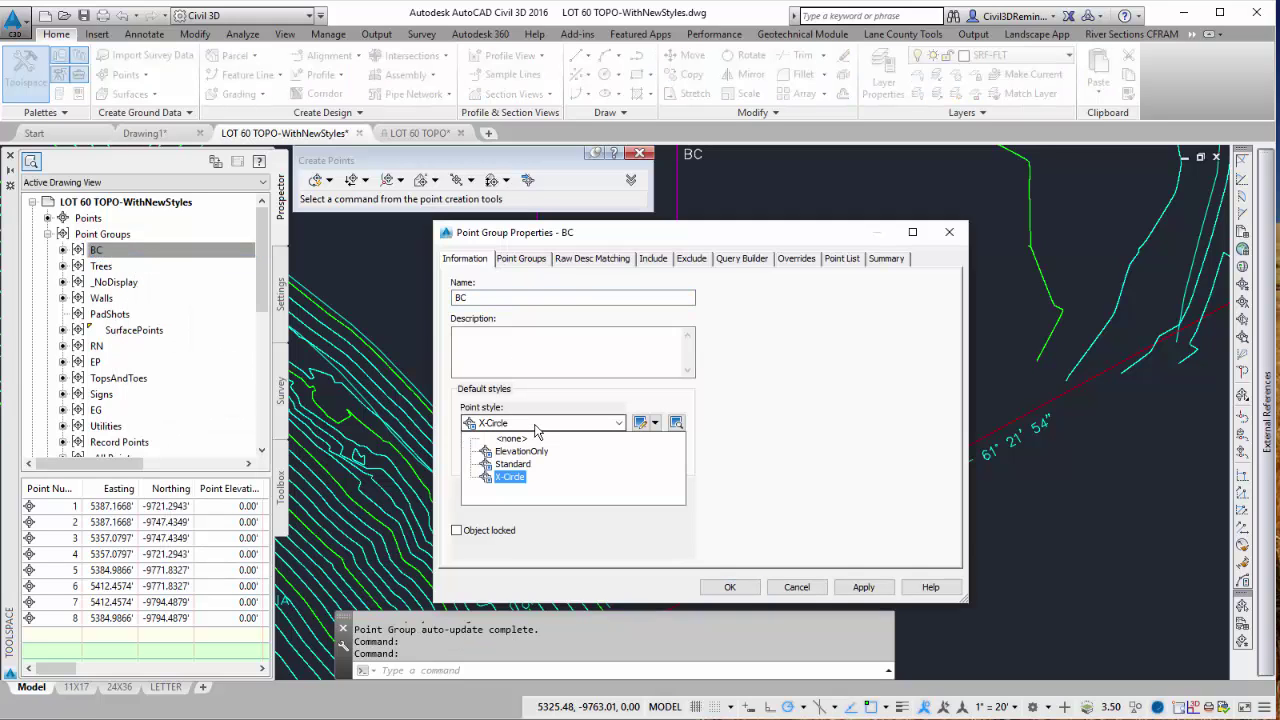
pyautogui.click(537, 428)
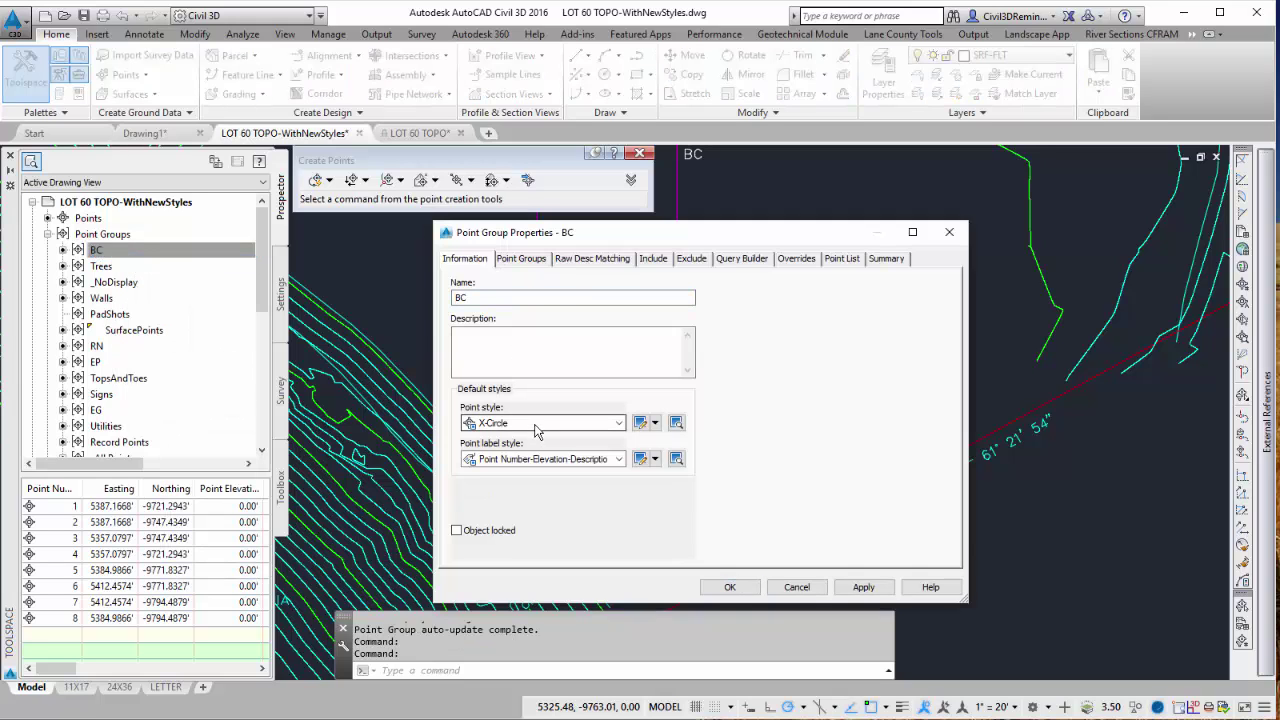
pyautogui.click(618, 460)
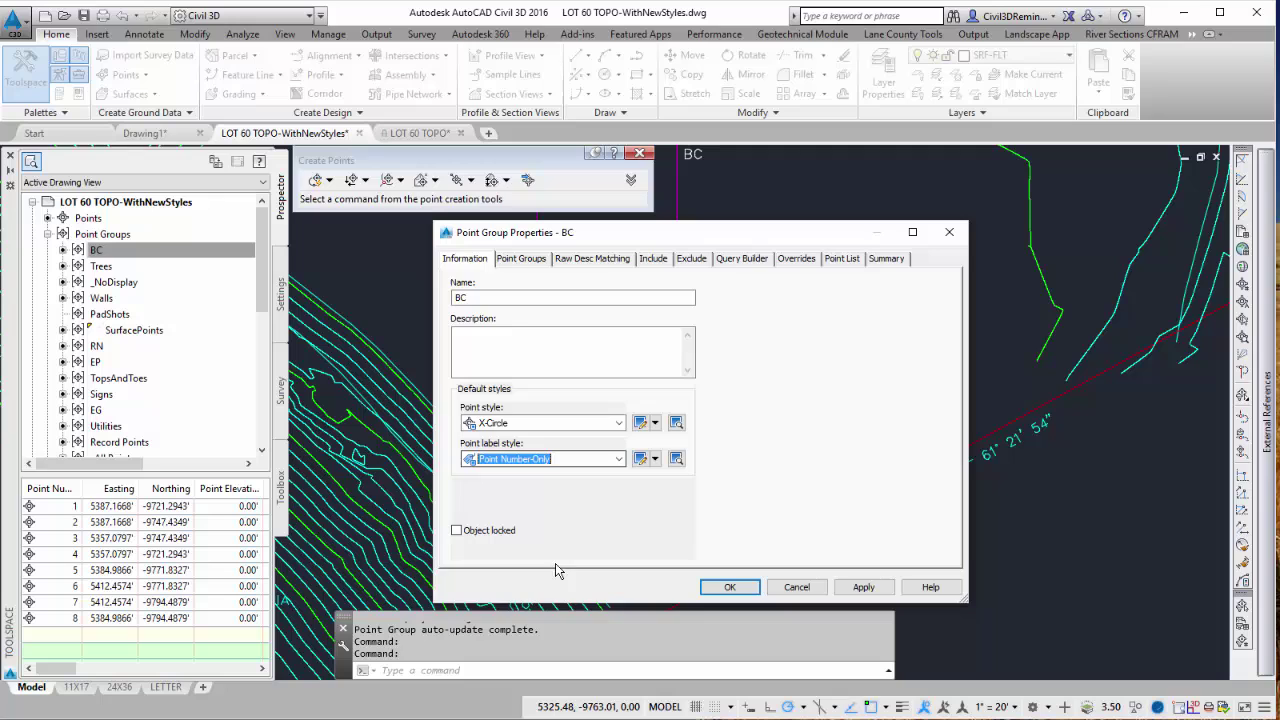
pyautogui.click(555, 564)
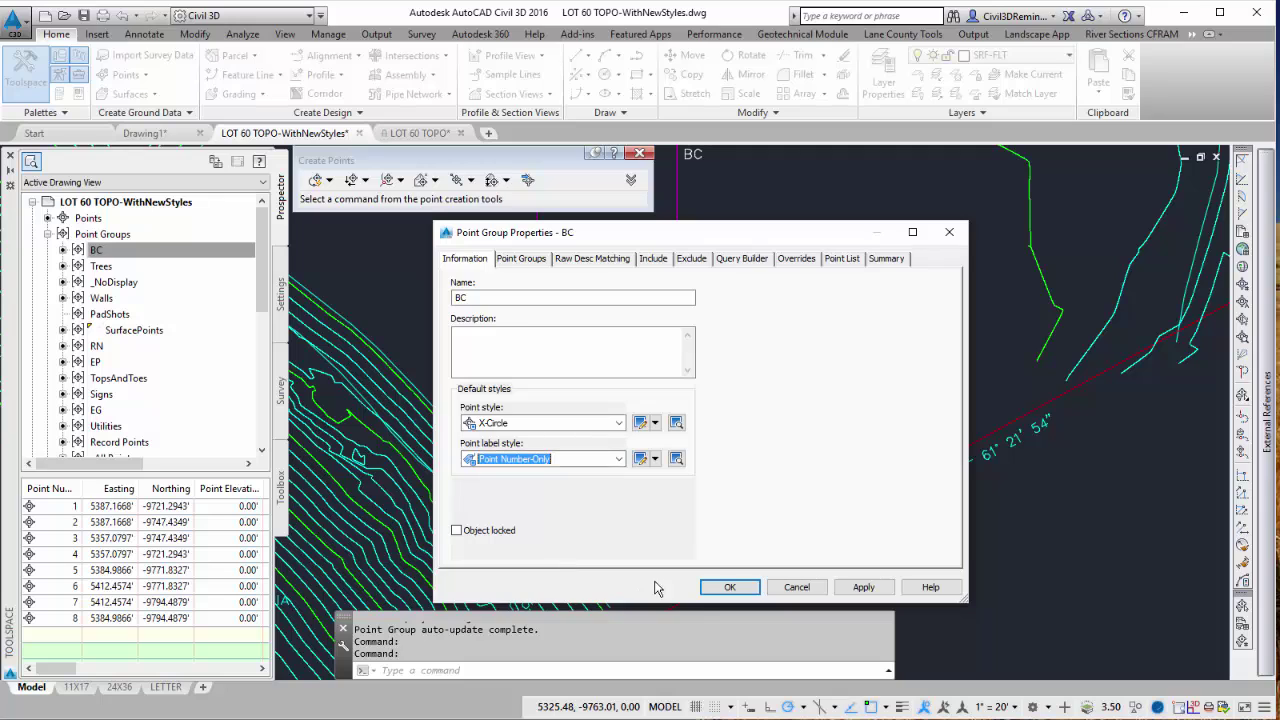
pyautogui.click(730, 588)
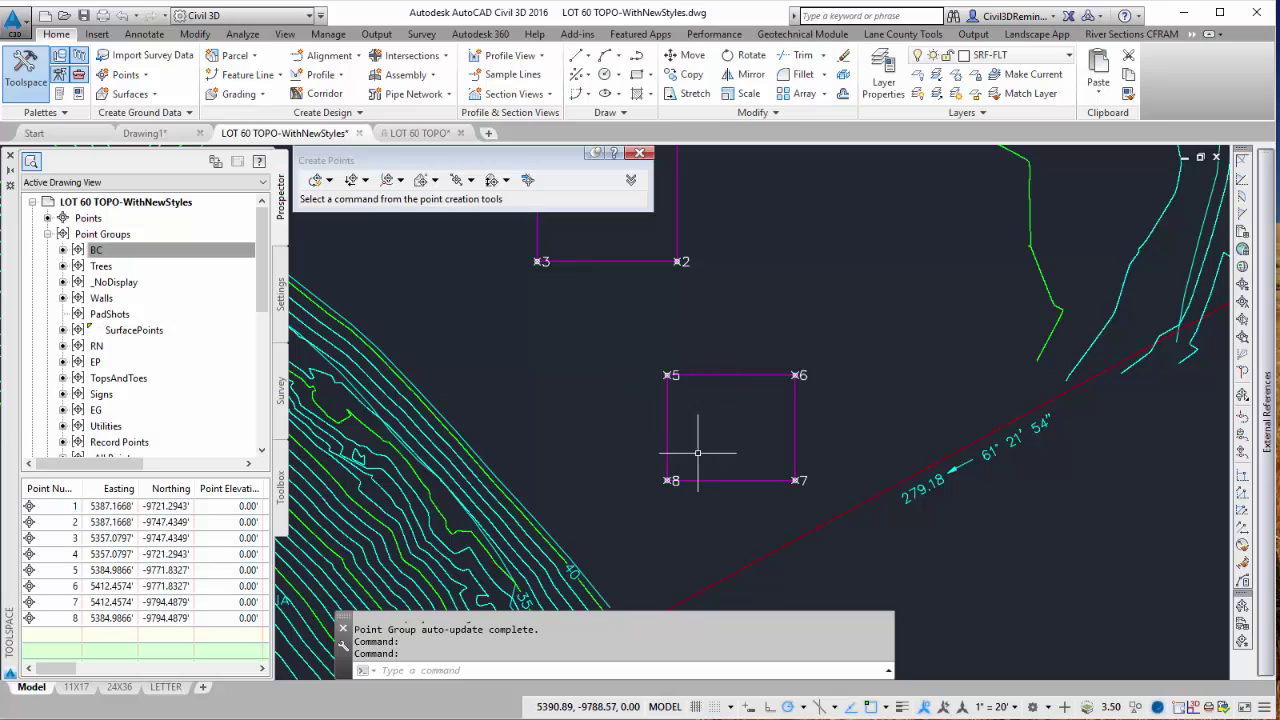
# Step: Move the labels of points 5 and 6 diagonally outward from the lower rectangle's upper corners, with leaders
pyautogui.click(668, 372)
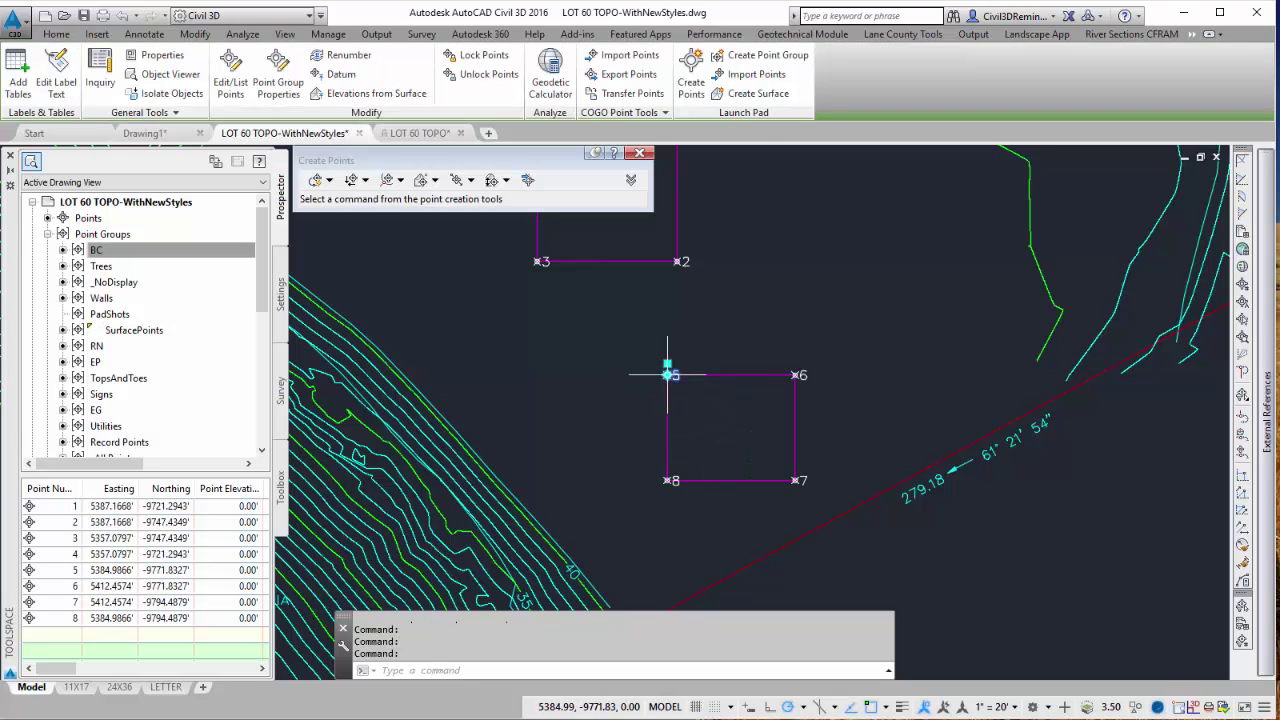
pyautogui.click(667, 366)
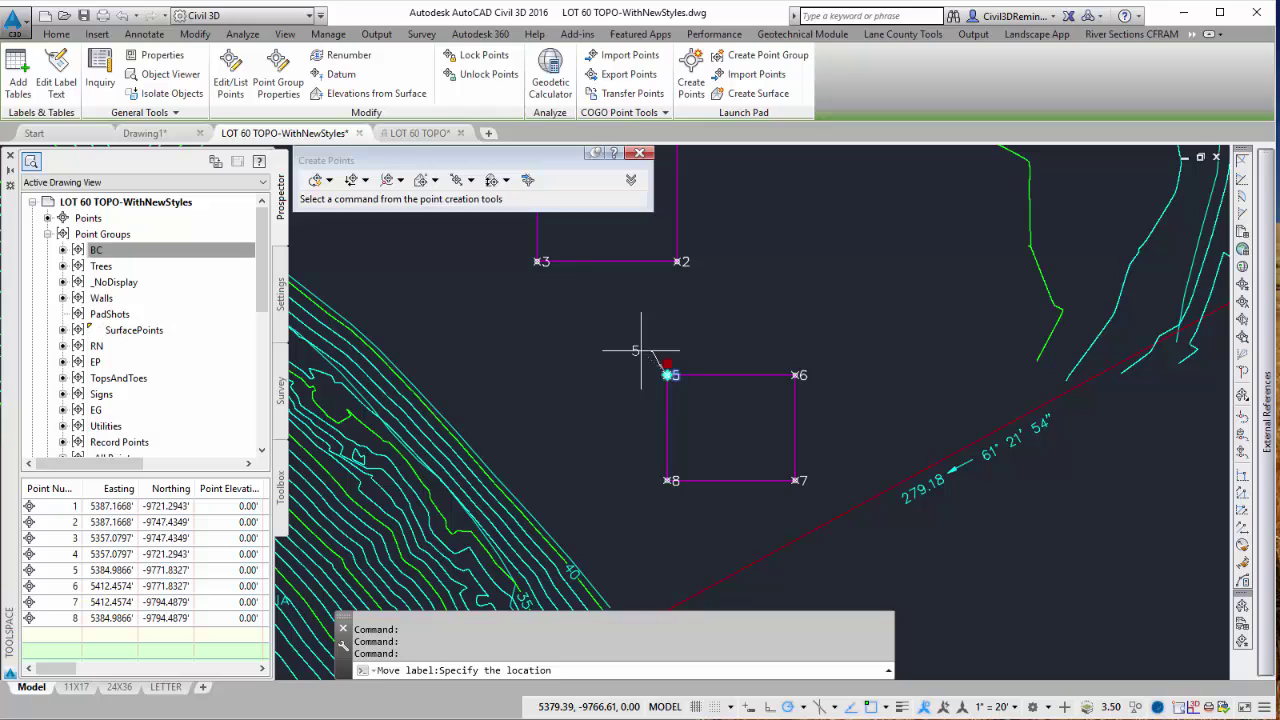
pyautogui.click(641, 351)
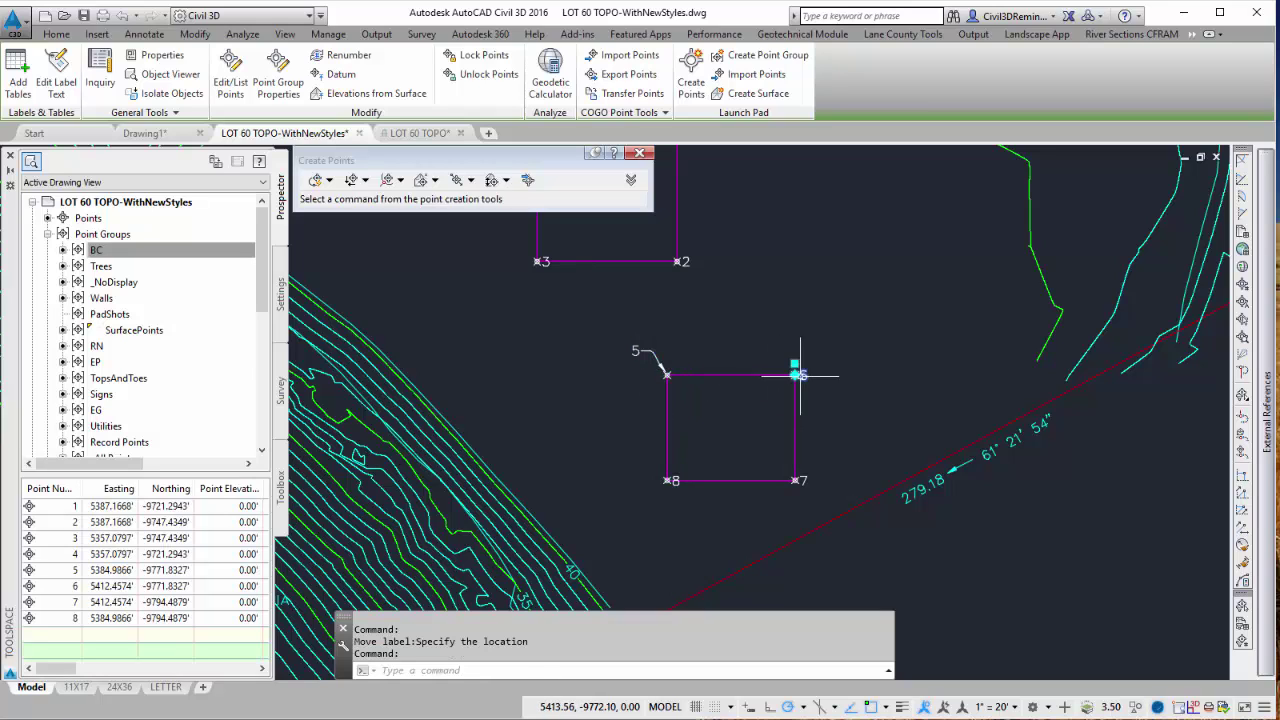
pyautogui.click(795, 362)
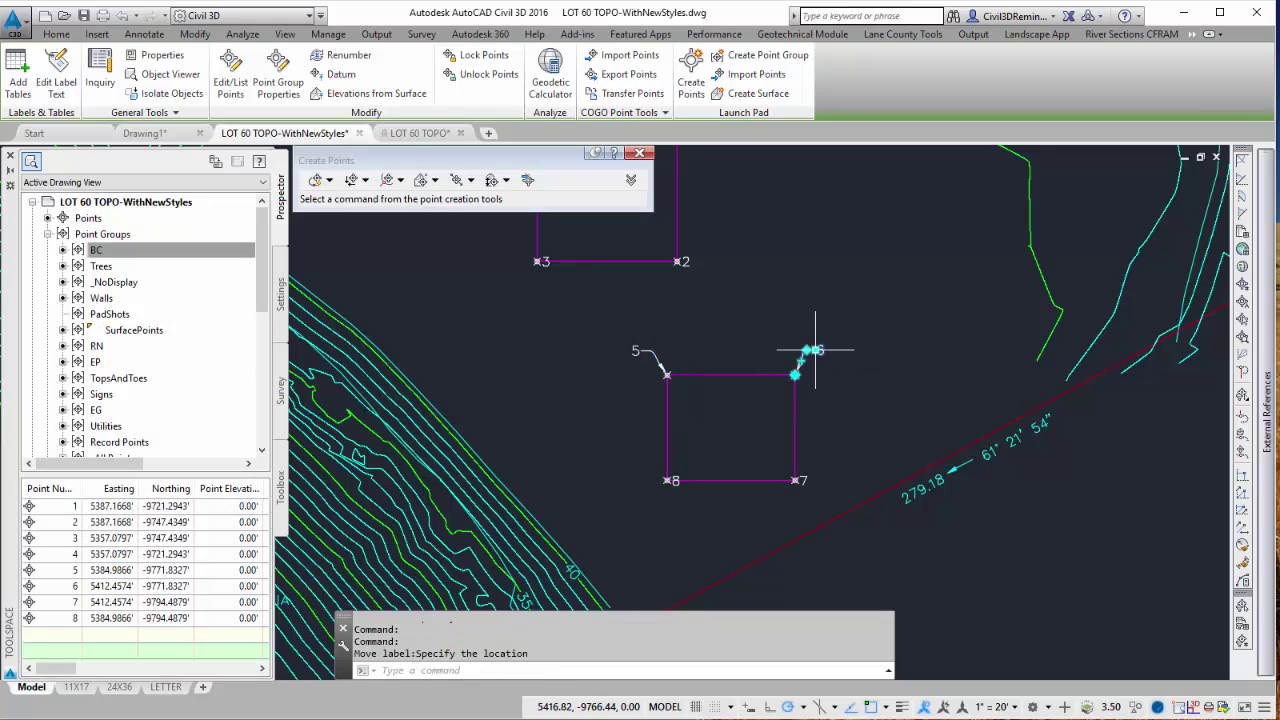
pyautogui.click(808, 352)
pyautogui.press('Escape')
pyautogui.press('Escape')
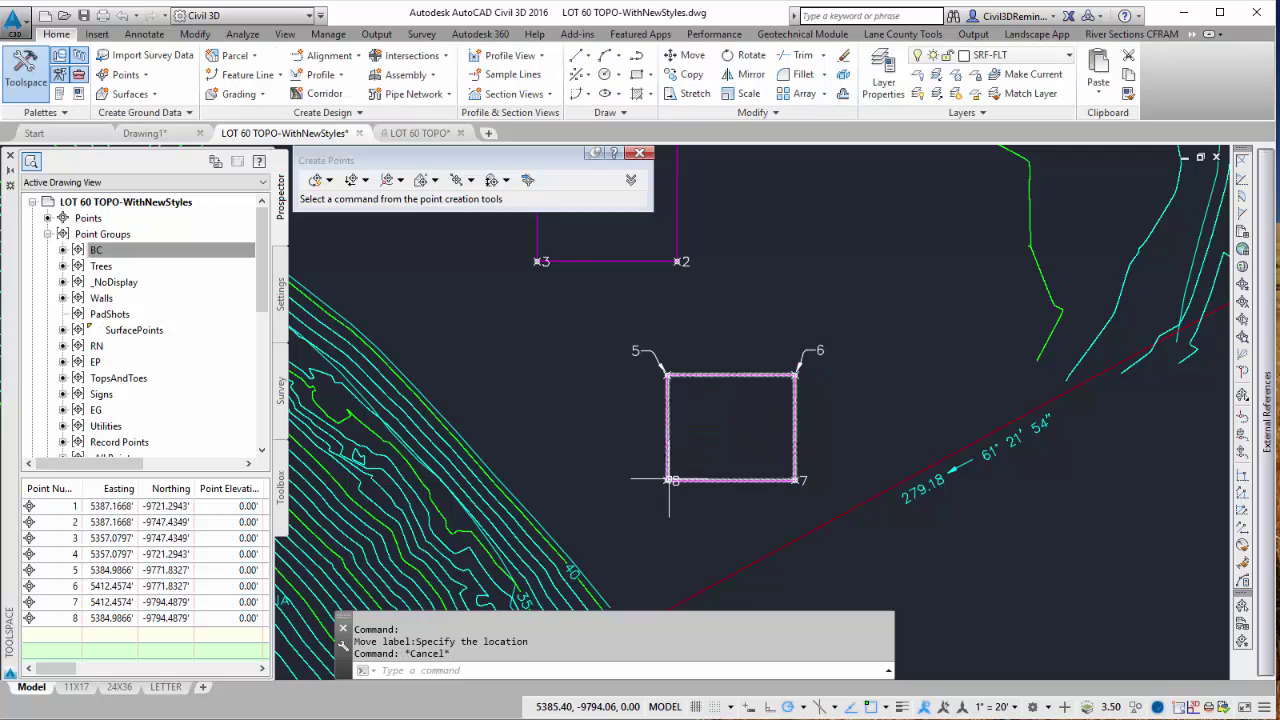
# Step: Rotate the labels and markers of points 8 and 7 so they angle outward from the lower rectangle's bottom corners
pyautogui.click(673, 481)
pyautogui.moveTo(668, 468)
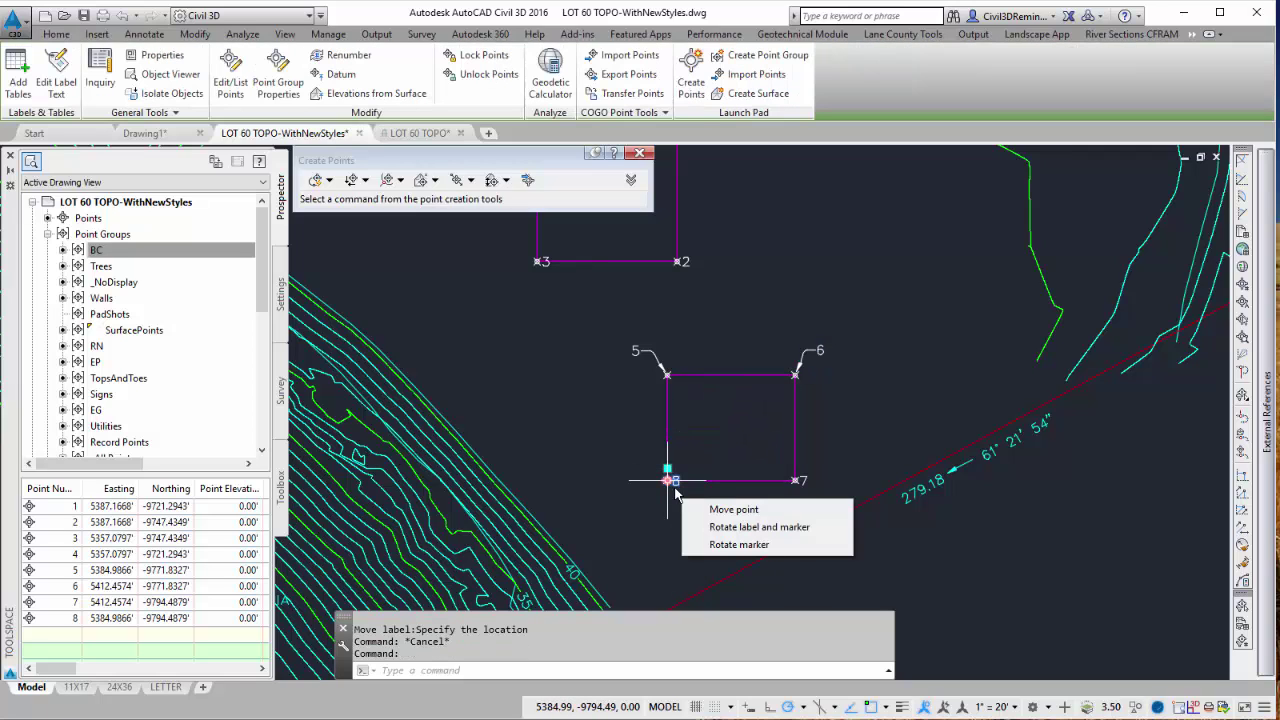
pyautogui.click(720, 536)
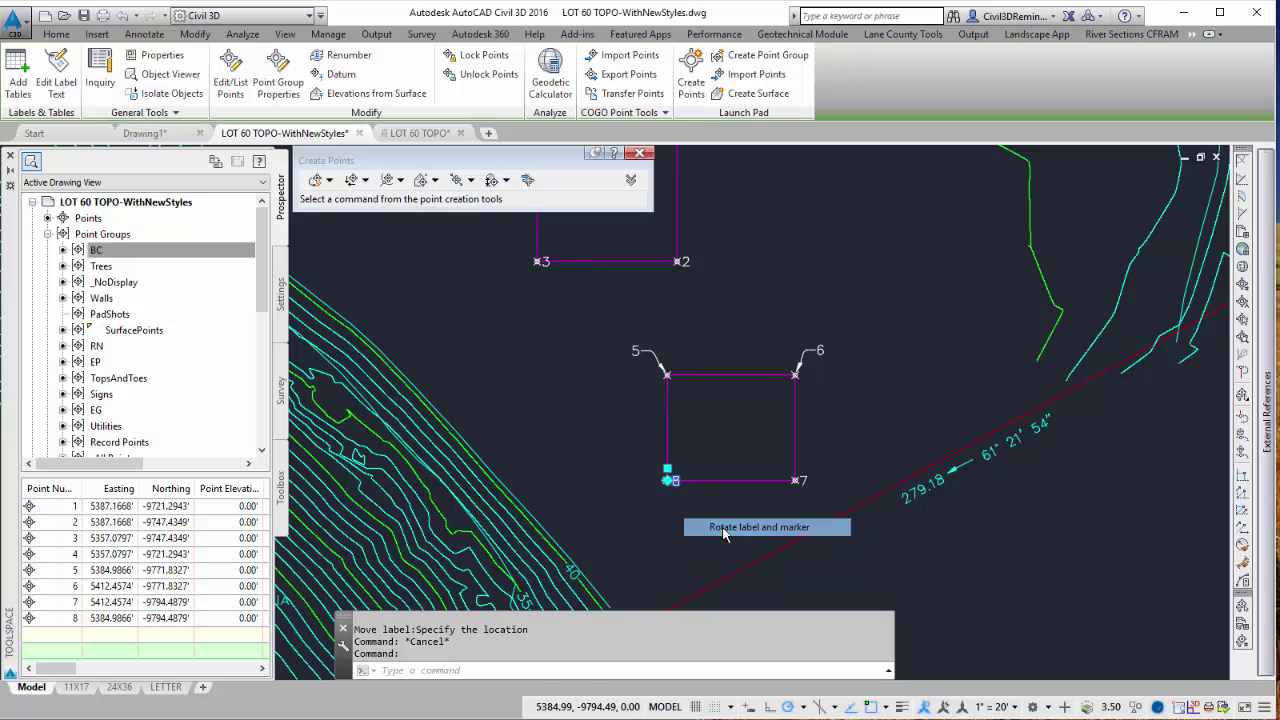
pyautogui.click(623, 509)
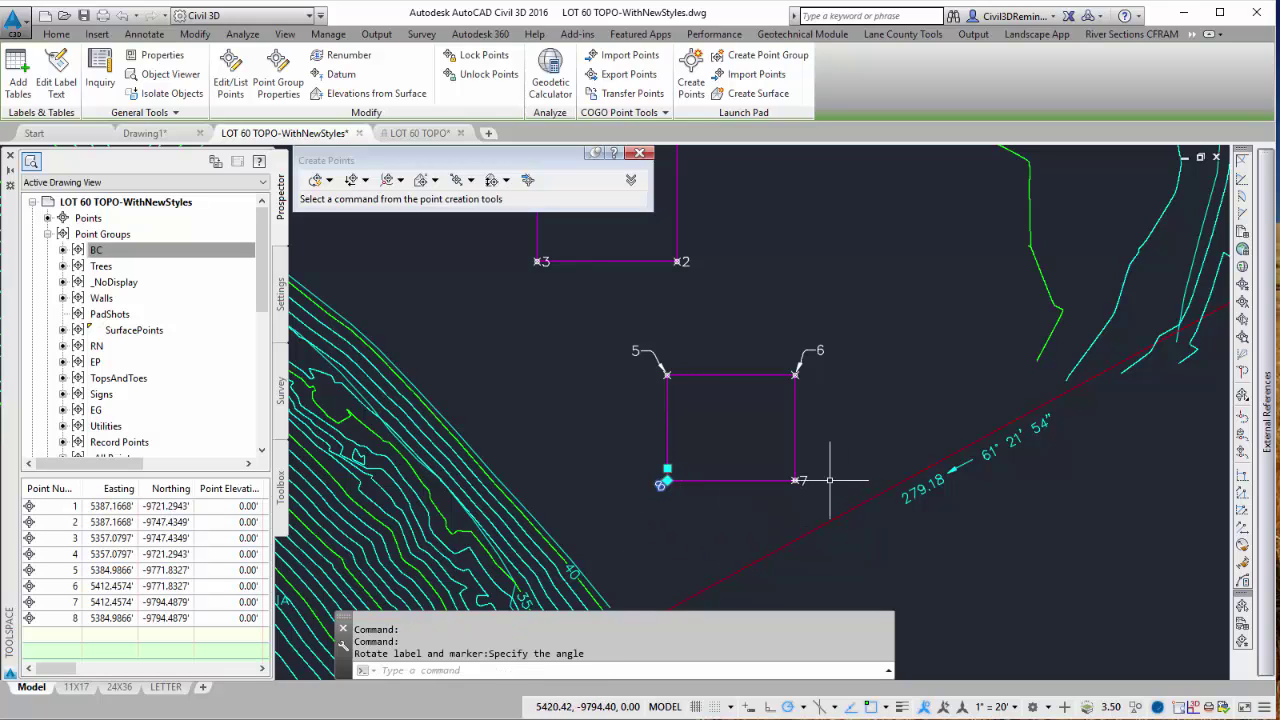
pyautogui.click(794, 481)
pyautogui.moveTo(794, 481)
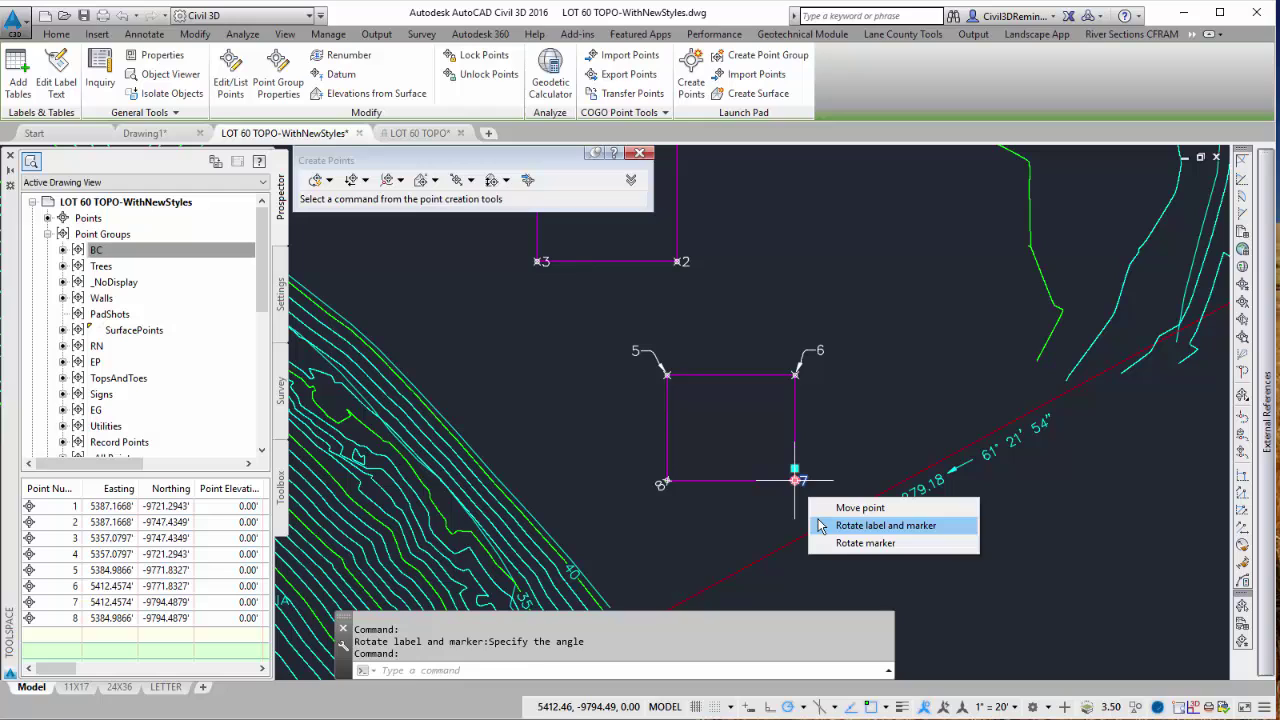
pyautogui.click(850, 523)
pyautogui.click(818, 512)
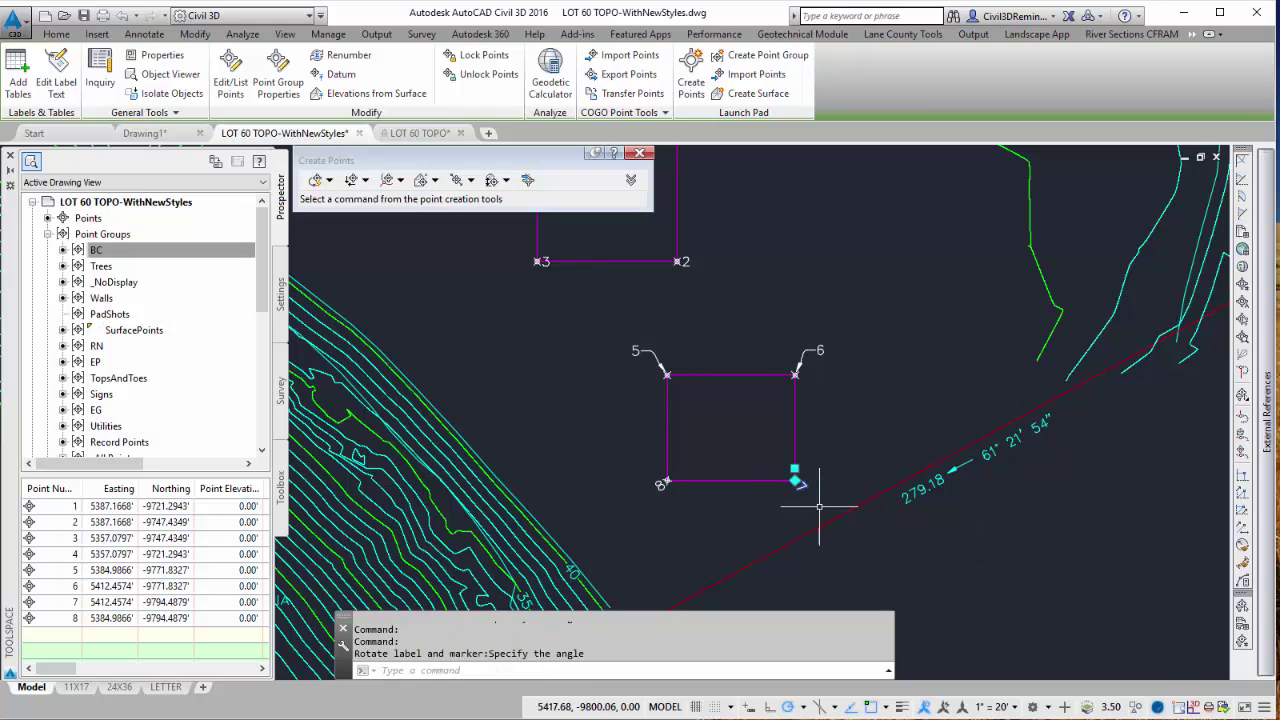
pyautogui.press('Escape')
pyautogui.press('Escape')
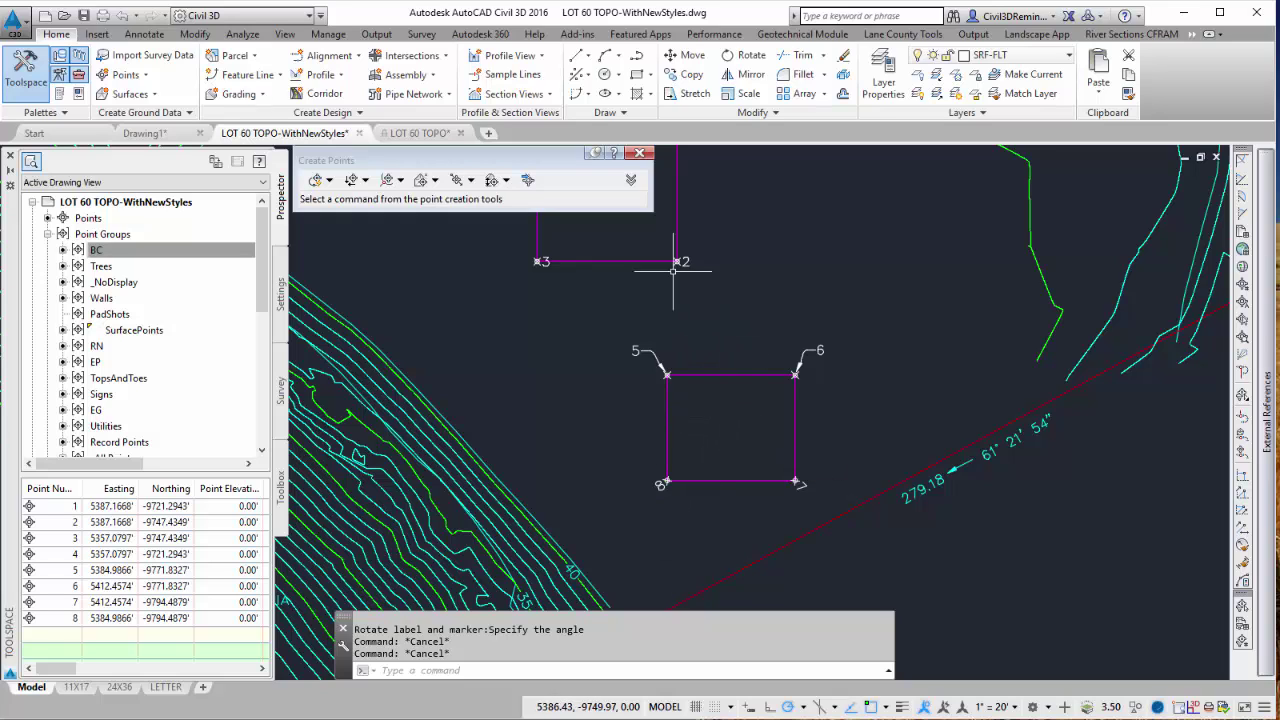
# Step: Look over the available miscellaneous point creation methods, including Polyline Vertices - Automatic
pyautogui.click(329, 180)
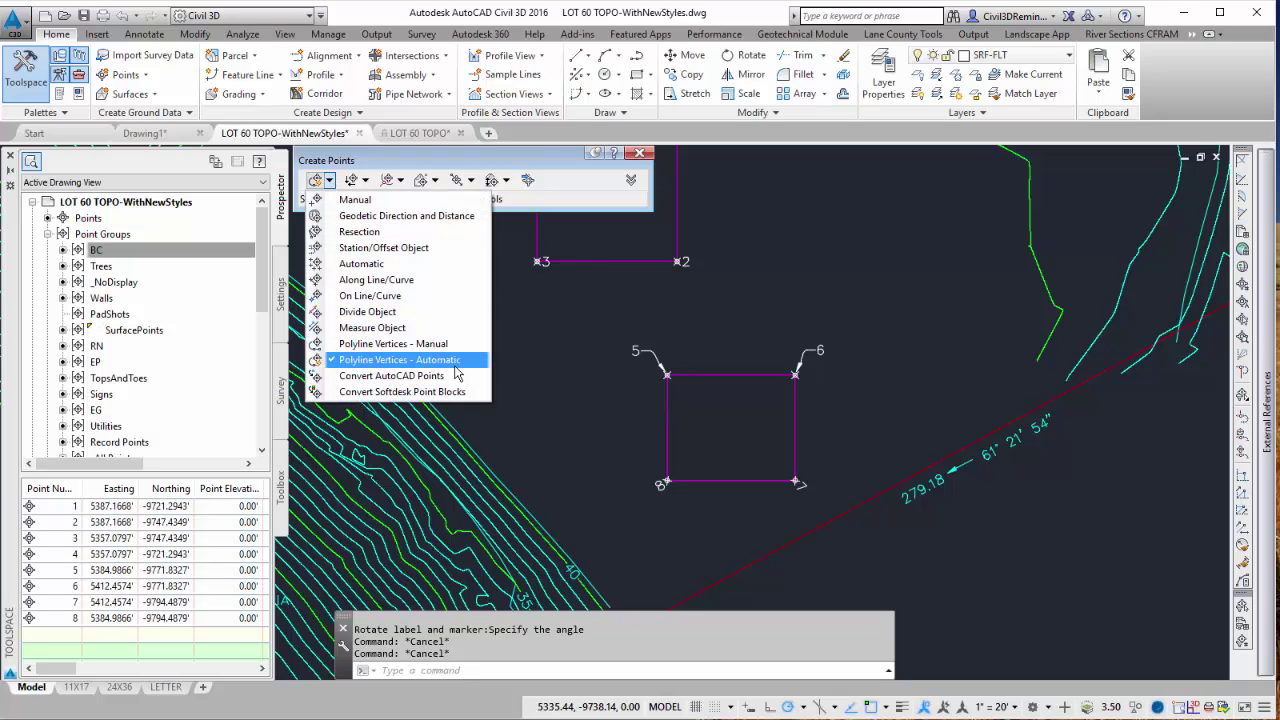